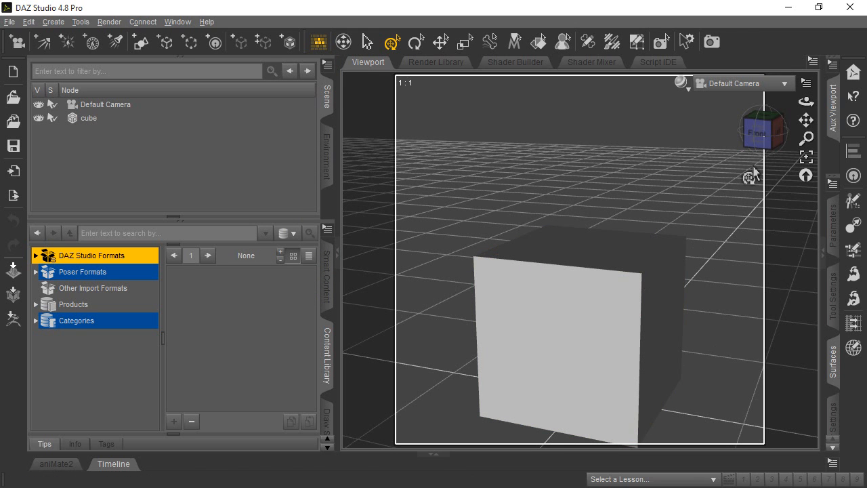
Step: Select the cube in the scene and bring up its surface properties, including the Diffuse Color setting
click(84, 120)
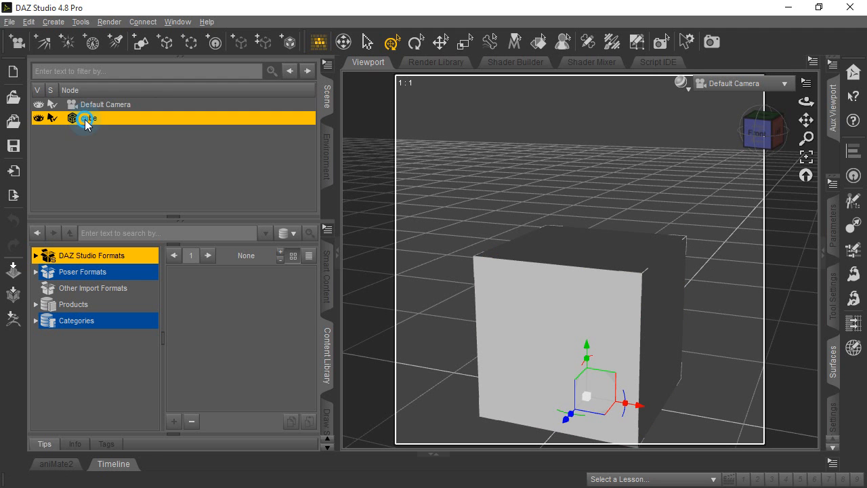
click(337, 256)
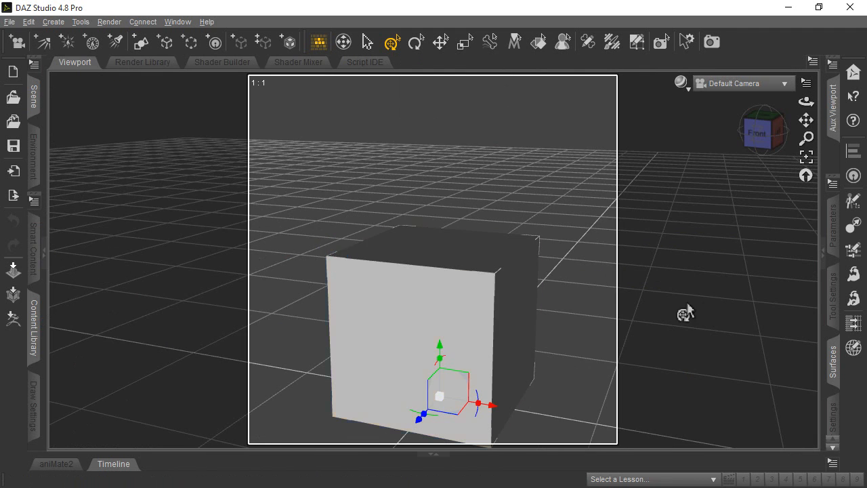
click(822, 253)
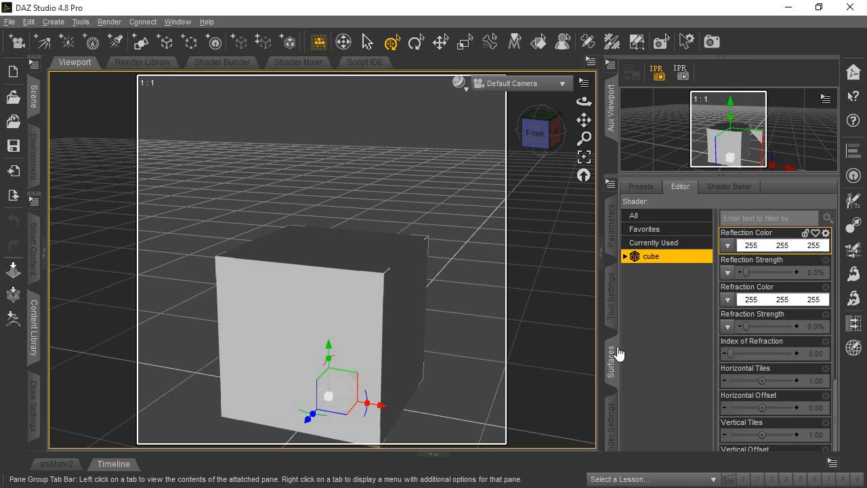
scroll(749, 281, up, 12)
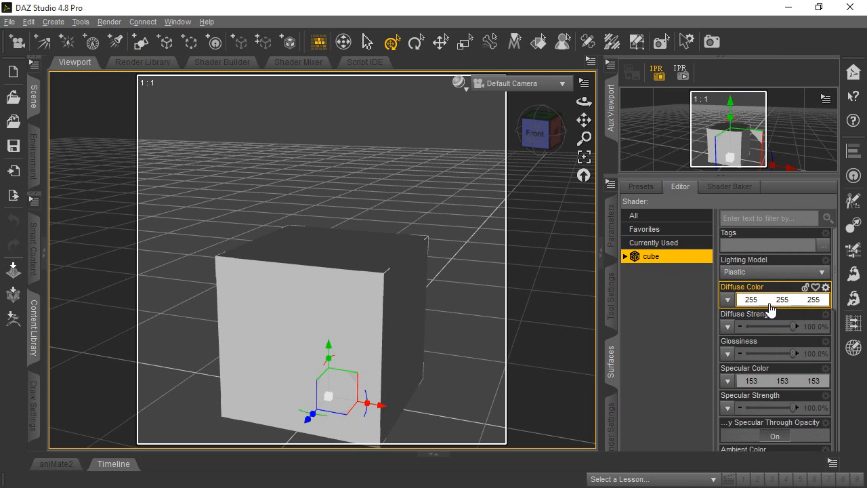
Step: Apply the image Tiling-Example-2.jpg as the cube's Diffuse Color map
click(729, 301)
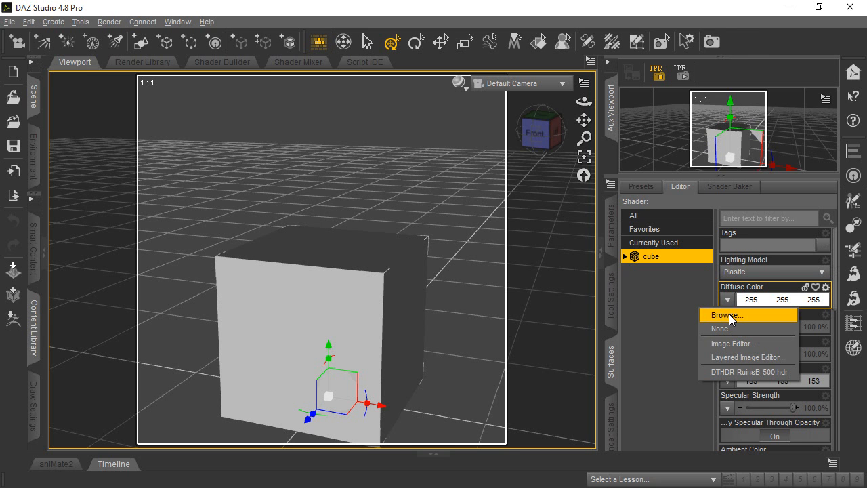
click(729, 314)
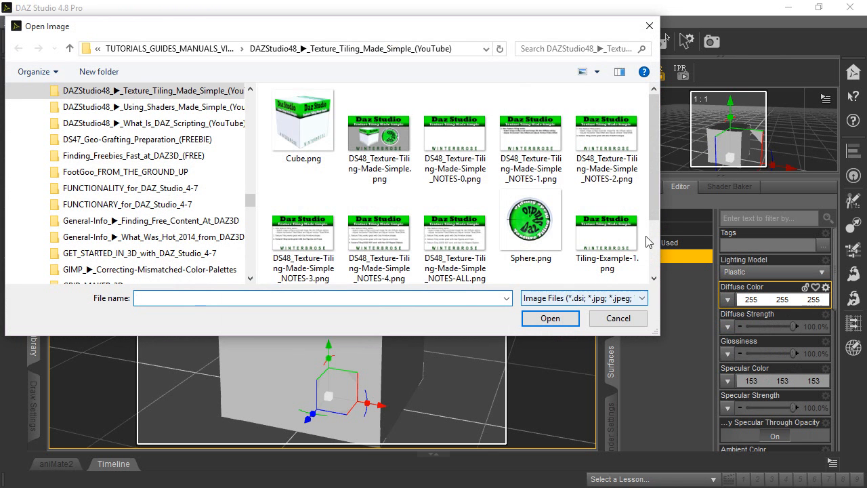
scroll(351, 227, down, 3)
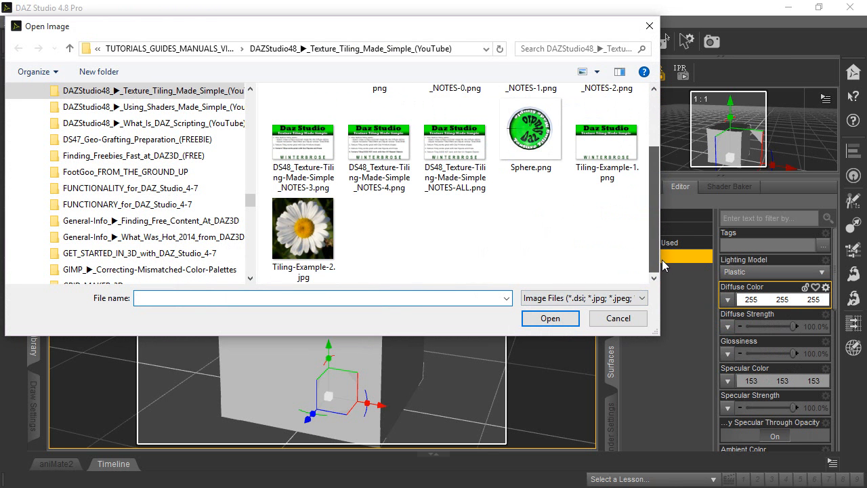
click(294, 230)
click(551, 319)
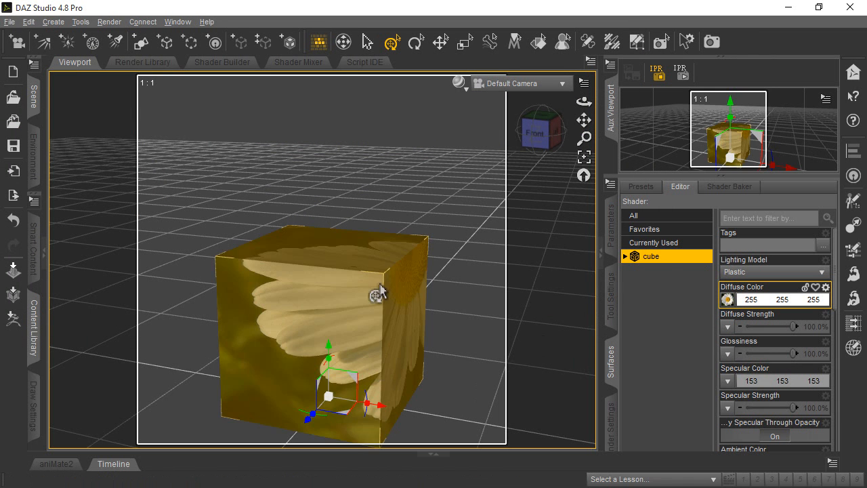
Step: Examine how the flower image covers the cube's faces and locate the tiling and offset settings of its surface
drag(583, 120, 582, 175)
drag(584, 102, 450, 211)
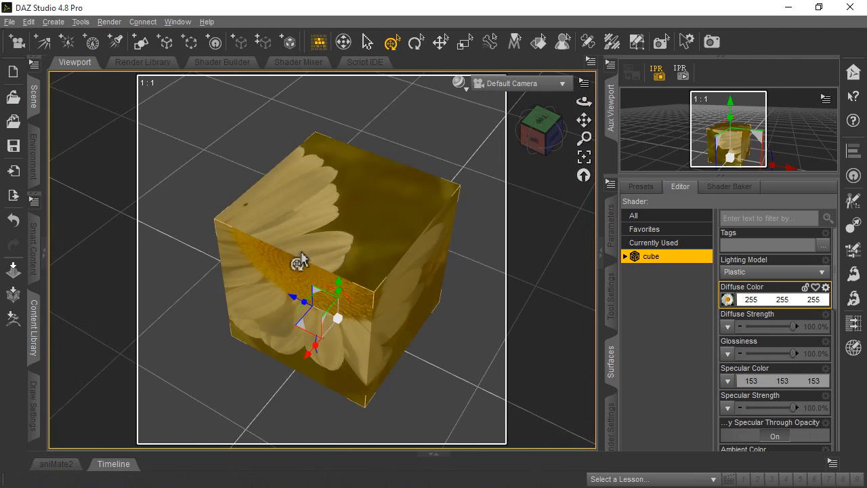
drag(584, 102, 613, 119)
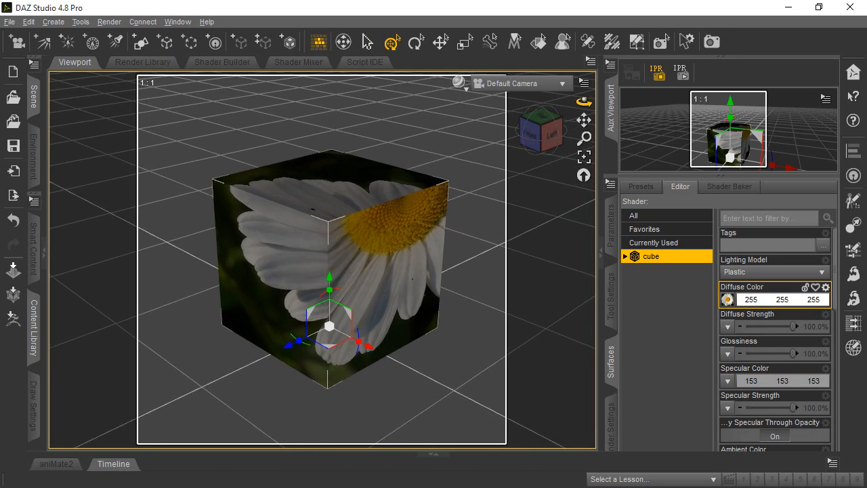
click(537, 42)
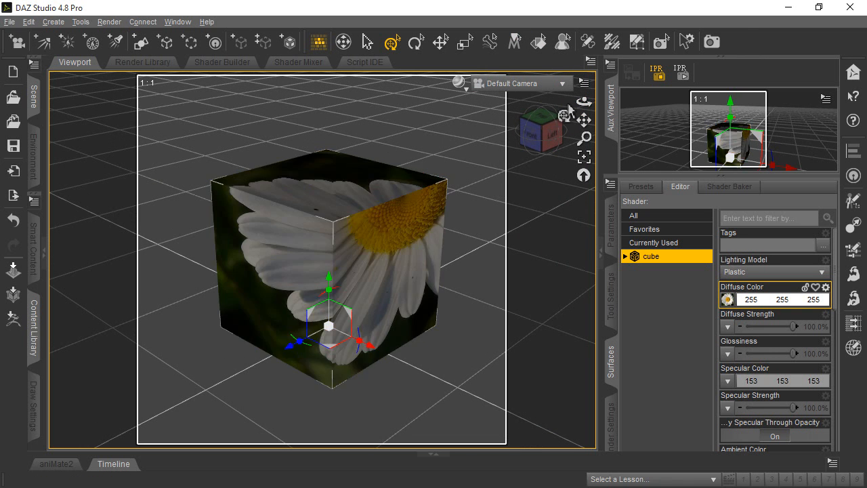
drag(583, 102, 597, 103)
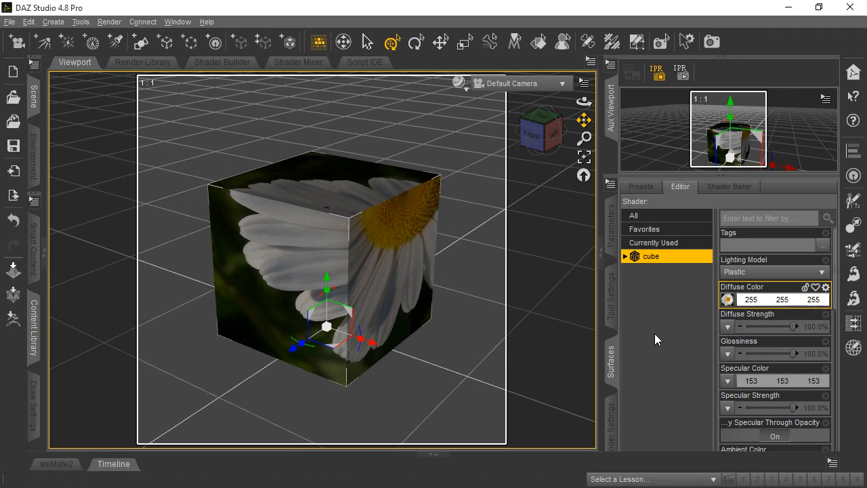
scroll(742, 321, down, 10)
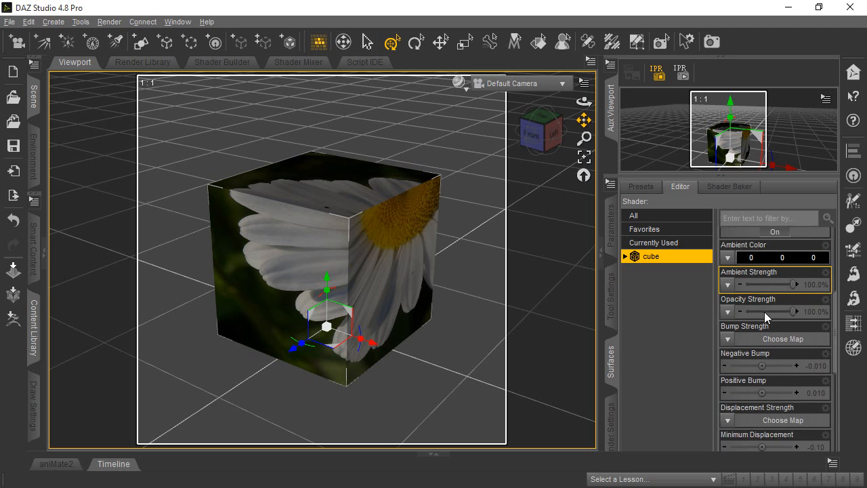
scroll(769, 310, down, 5)
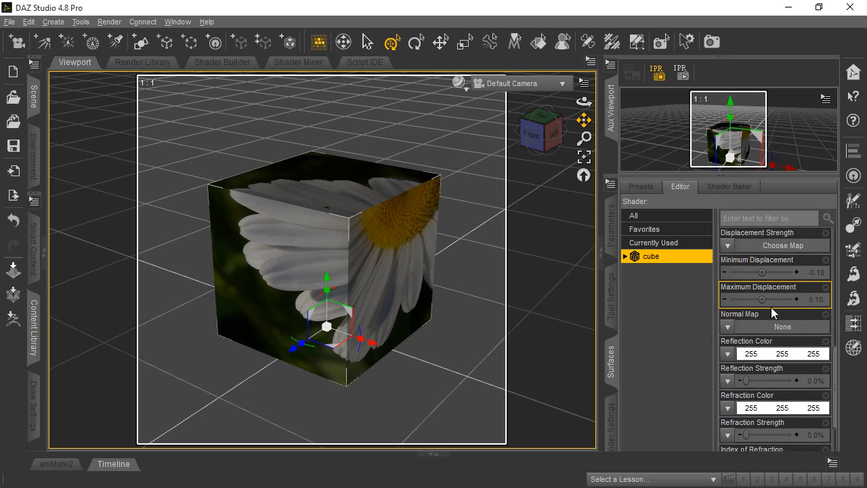
scroll(773, 311, down, 6)
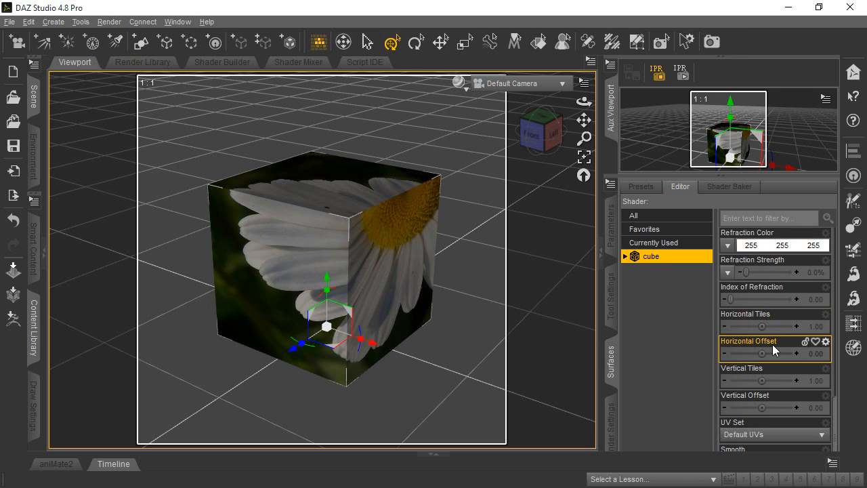
Step: Try a horizontal offset of about 4.63 on the cube's texture and reset the offset to 0
drag(762, 353, 782, 353)
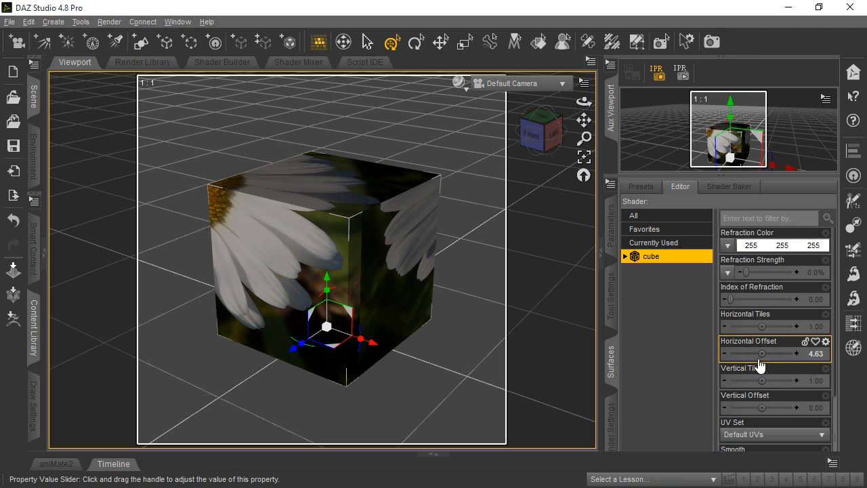
click(811, 353)
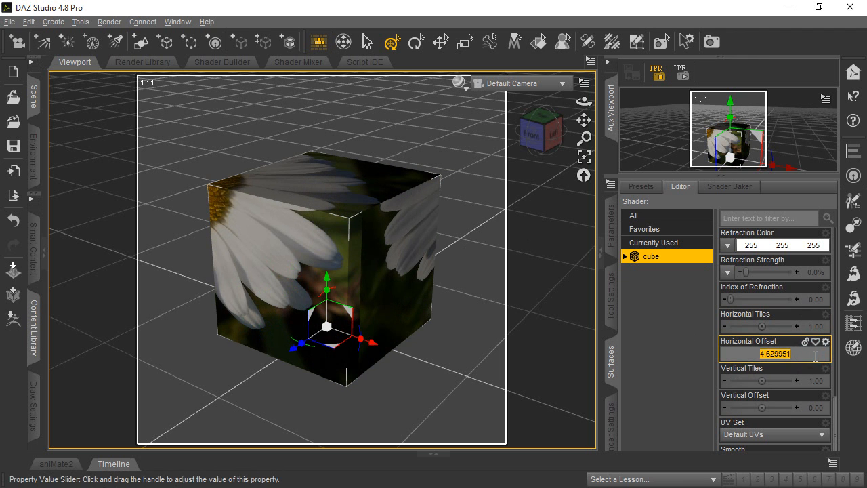
text(0)
key(Return)
Step: Set the cube texture's Horizontal Tiles to about 3.05 and Vertical Tiles to 2
drag(763, 326, 778, 326)
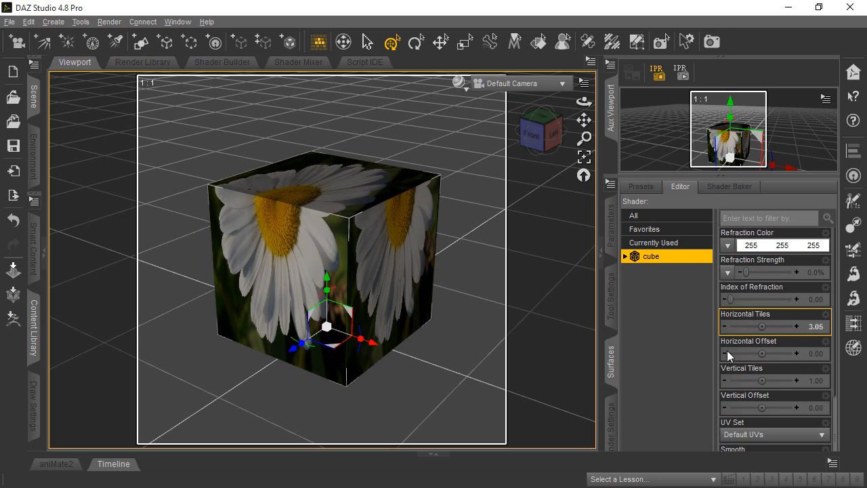
drag(770, 380, 778, 380)
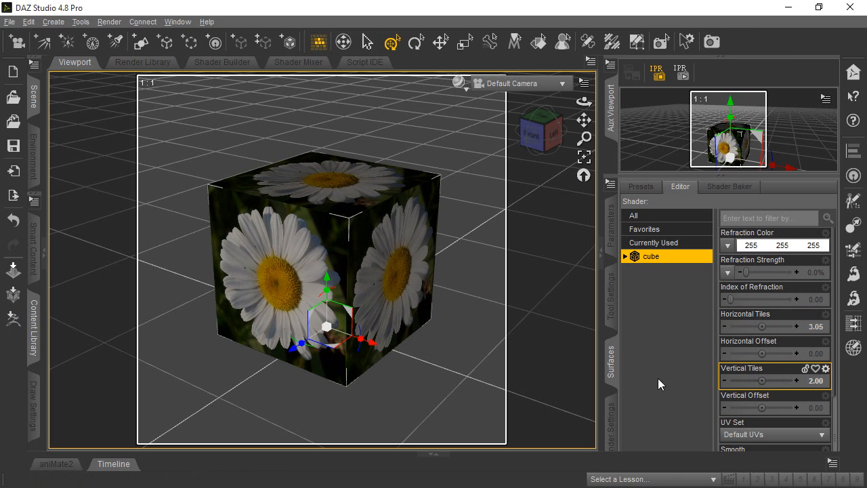
Step: Nudge the texture's Horizontal Offset to -0.0033 while checking the seam at the cube's vertical edge
scroll(488, 337, up, 5)
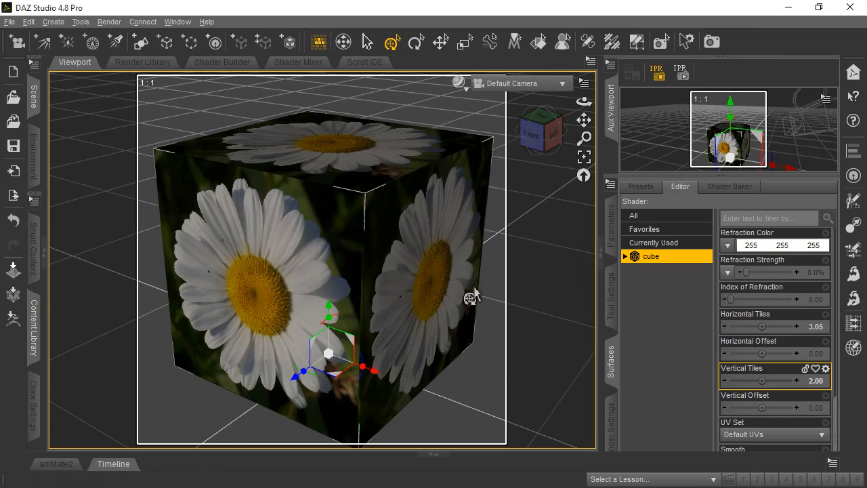
drag(584, 102, 607, 61)
click(584, 156)
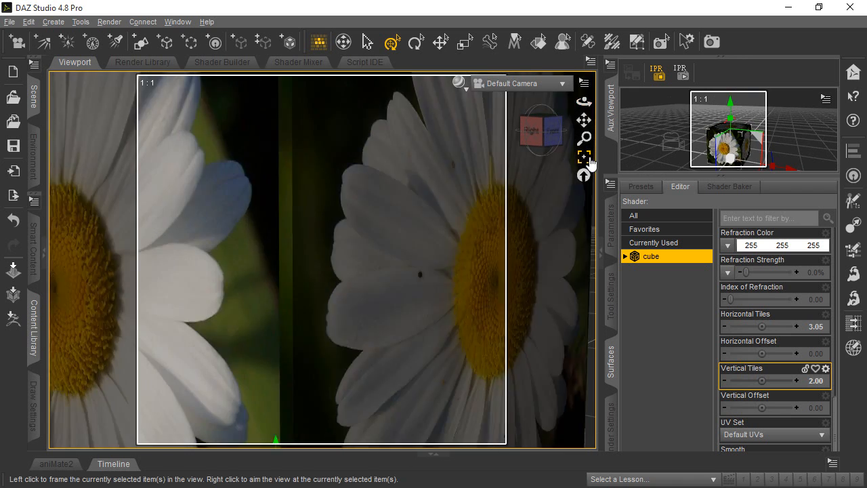
scroll(293, 205, down, 1)
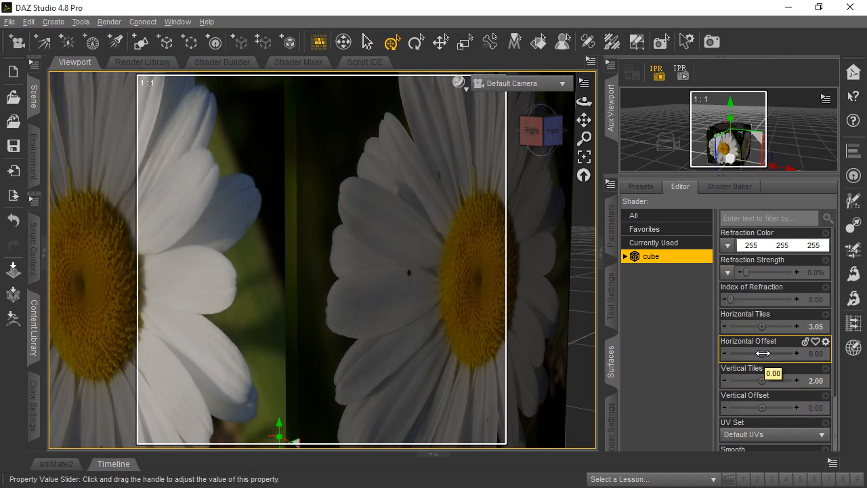
drag(763, 353, 762, 353)
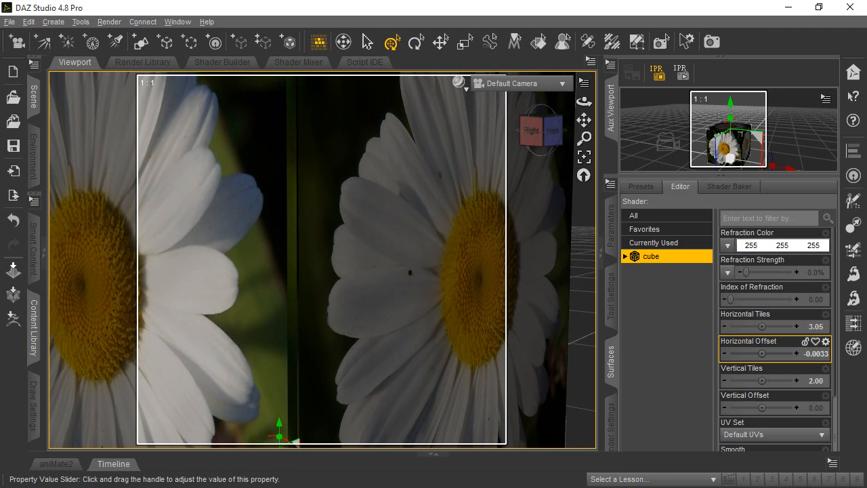
Step: Set Horizontal Tiles to 3 and adjust the Horizontal Offset to 0.0007 to align the texture with the cube's edge
click(814, 328)
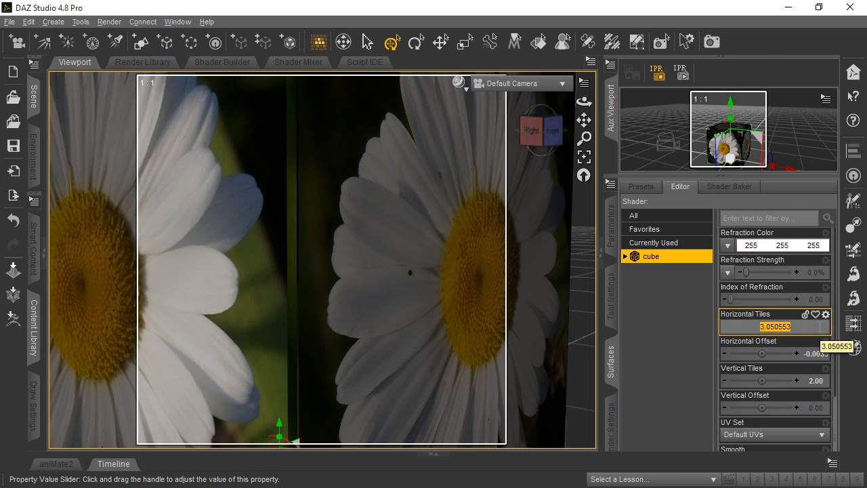
key(Return)
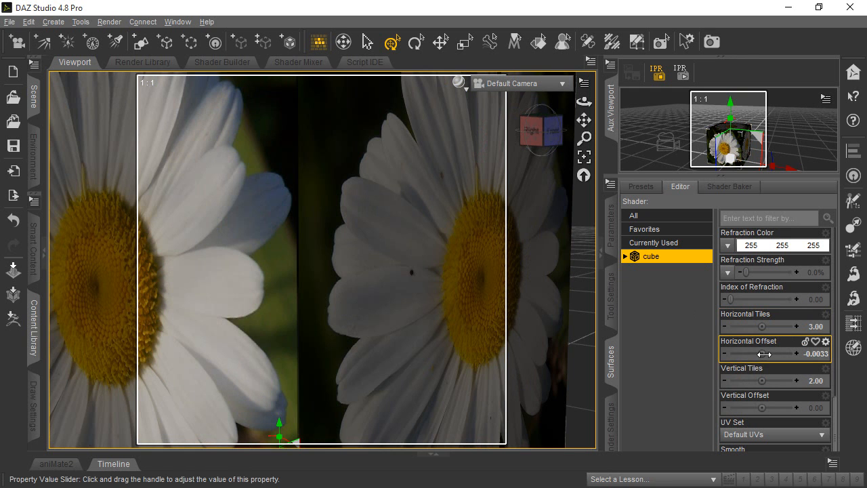
drag(761, 353, 757, 354)
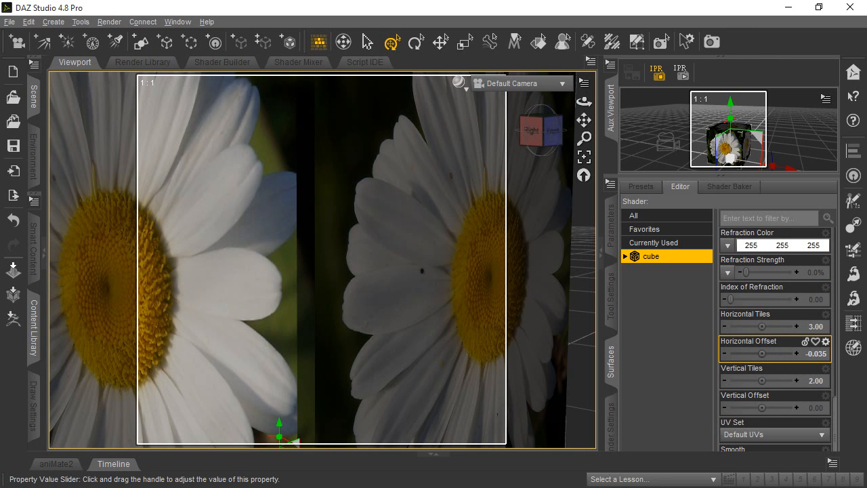
drag(763, 354, 768, 353)
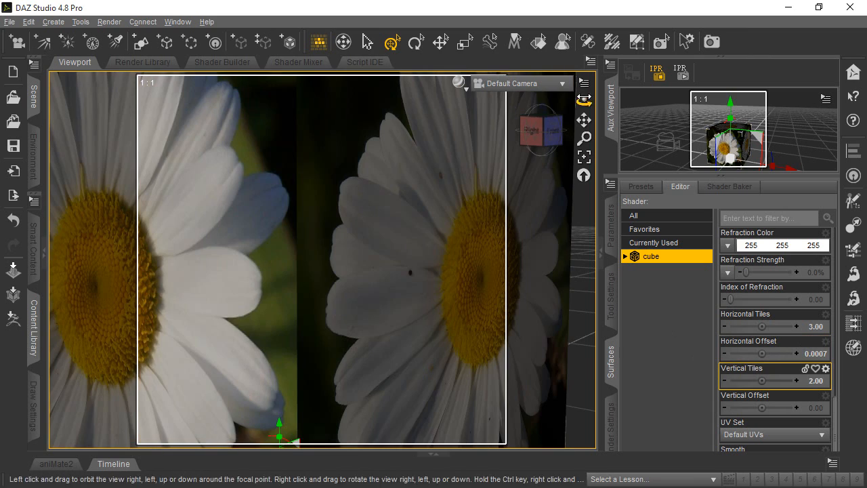
Step: Examine the fit of the tiled flower texture on the cube's front, side and top faces
drag(590, 99, 580, 99)
mouse_move(584, 102)
mouse_down()
mouse_move(523, 104)
mouse_move(513, 139)
mouse_move(584, 101)
mouse_up()
scroll(498, 250, down, 6)
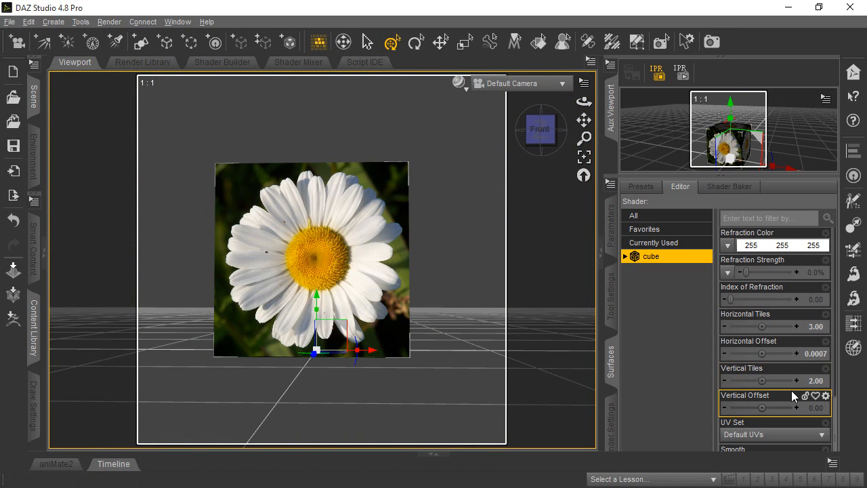
drag(584, 101, 547, 202)
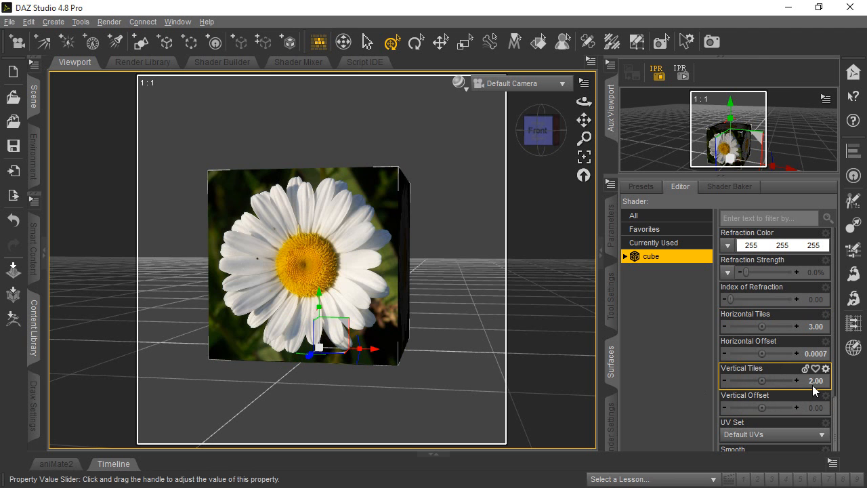
drag(583, 101, 579, 135)
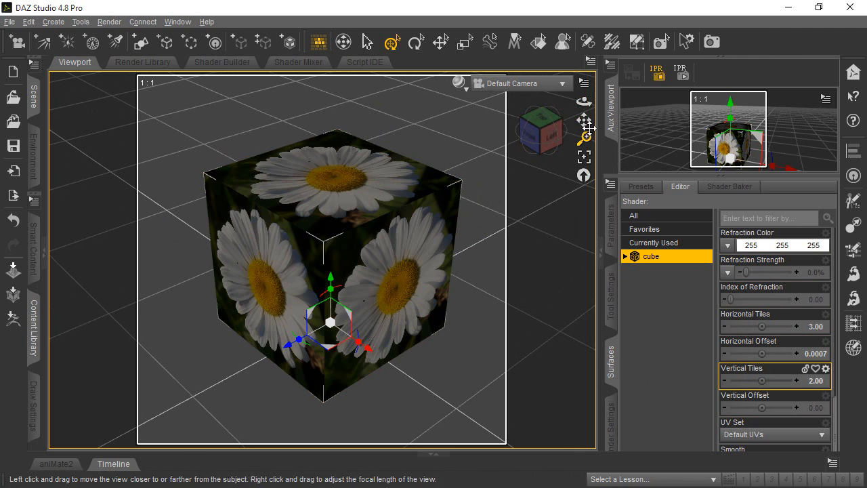
drag(584, 101, 550, 115)
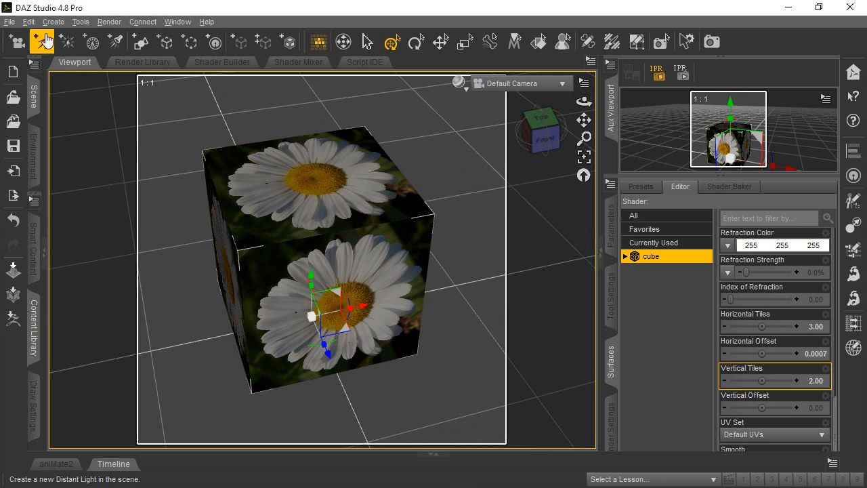
Step: Review the object types offered for a new primitive, including Plane, and leave without creating one
click(29, 22)
mouse_move(53, 22)
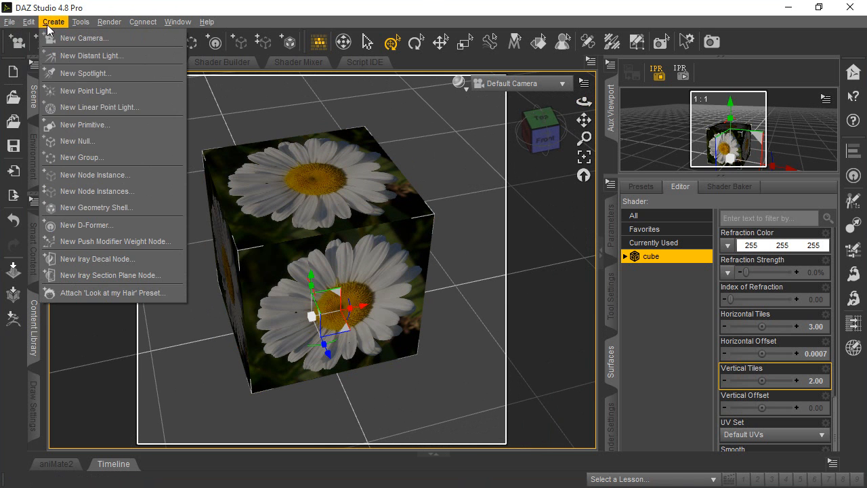
click(68, 125)
click(311, 154)
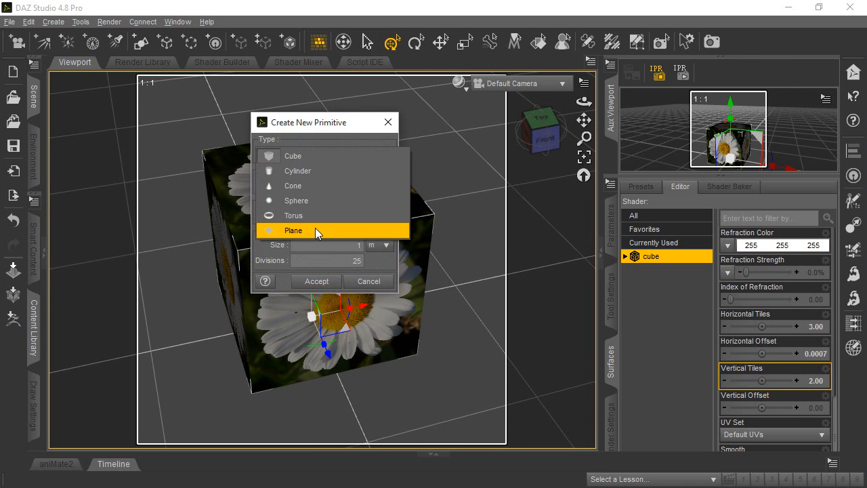
click(339, 122)
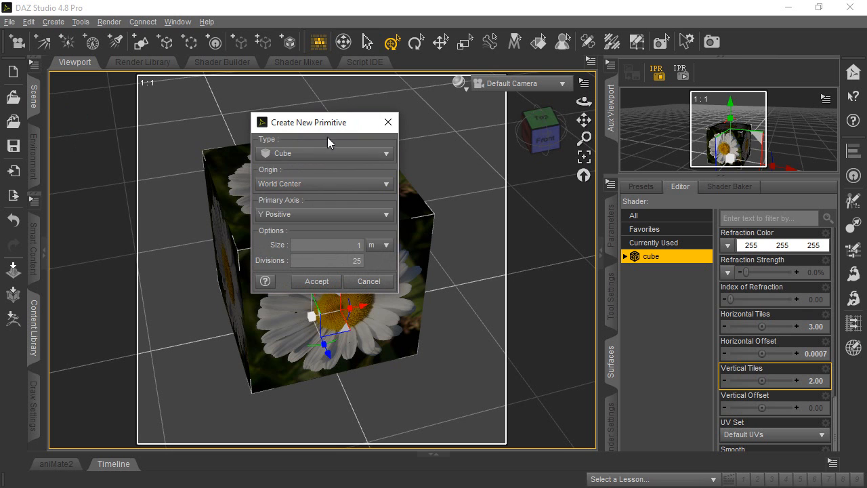
click(312, 153)
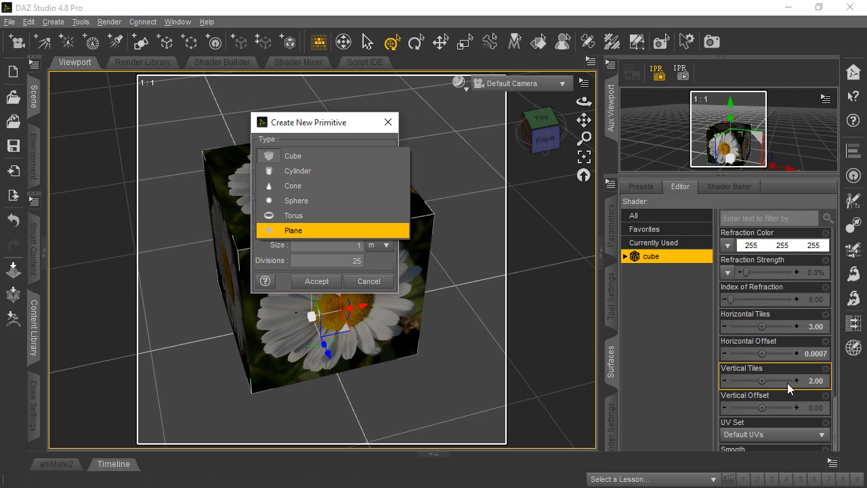
click(306, 122)
click(368, 282)
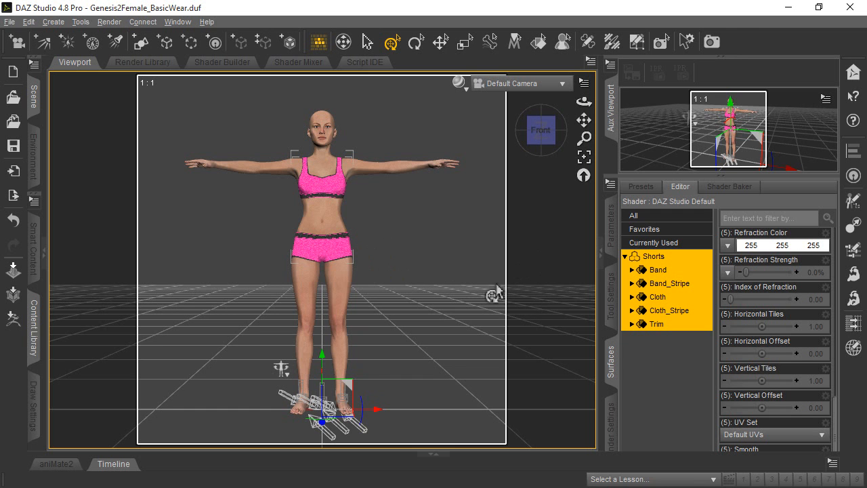
Step: Select all five surfaces of the figure's Shorts: Band, Band_Stripe, Cloth, Cloth_Stripe and Trim
scroll(422, 257, up, 1)
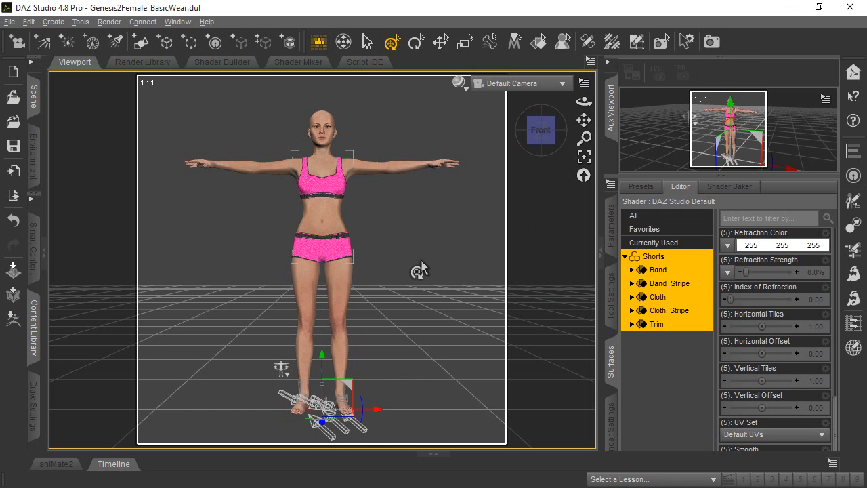
scroll(422, 257, up, 8)
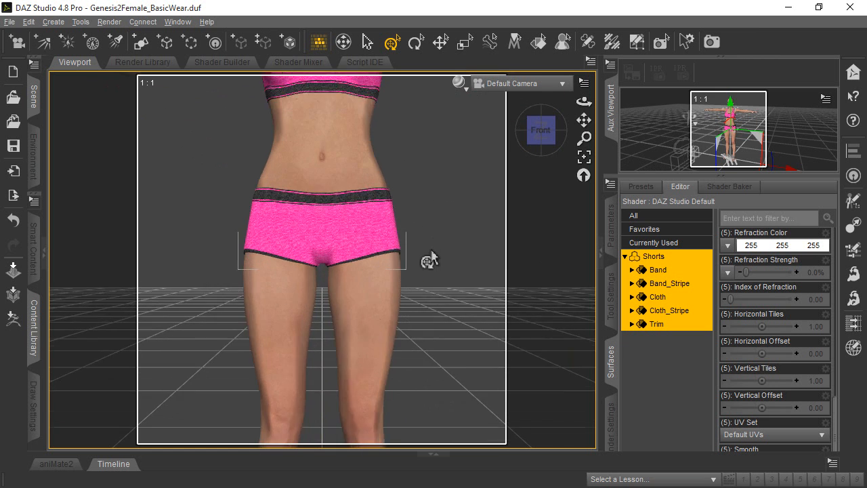
scroll(434, 256, up, 2)
drag(584, 120, 586, 72)
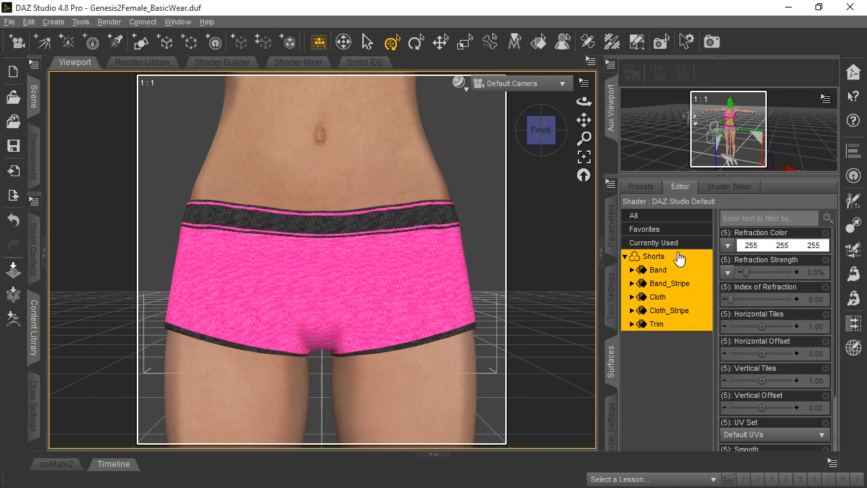
scroll(750, 261, up, 5)
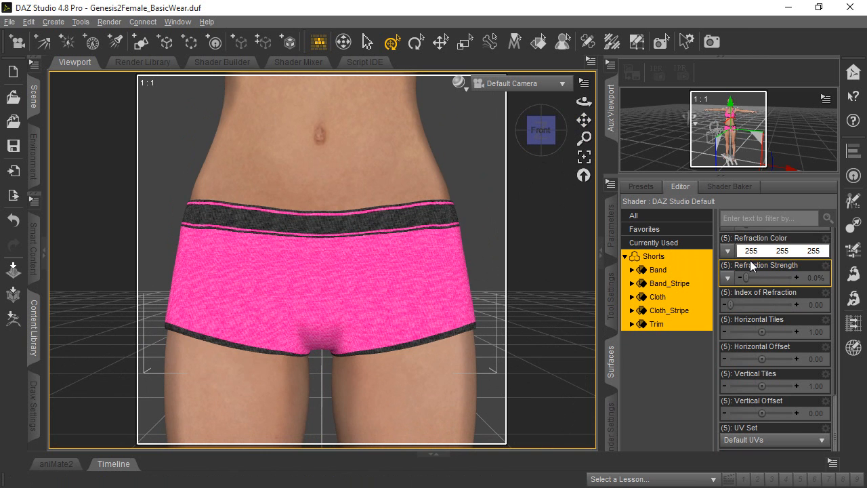
click(668, 298)
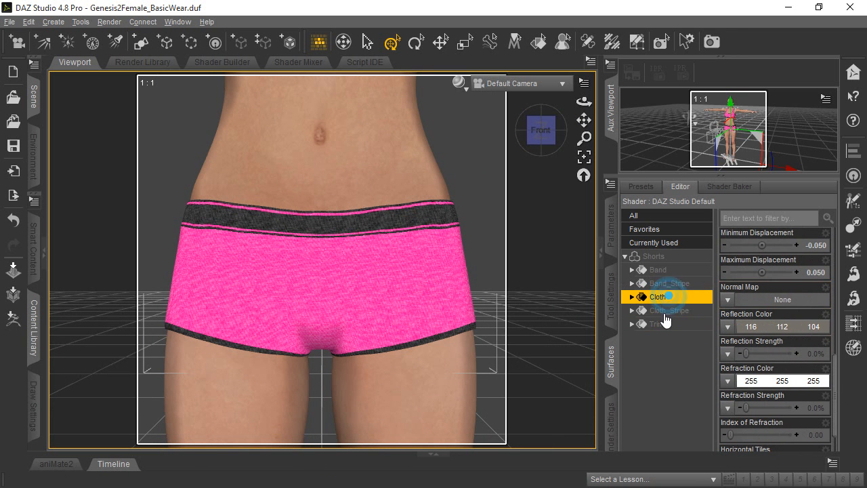
click(666, 257)
scroll(764, 319, up, 10)
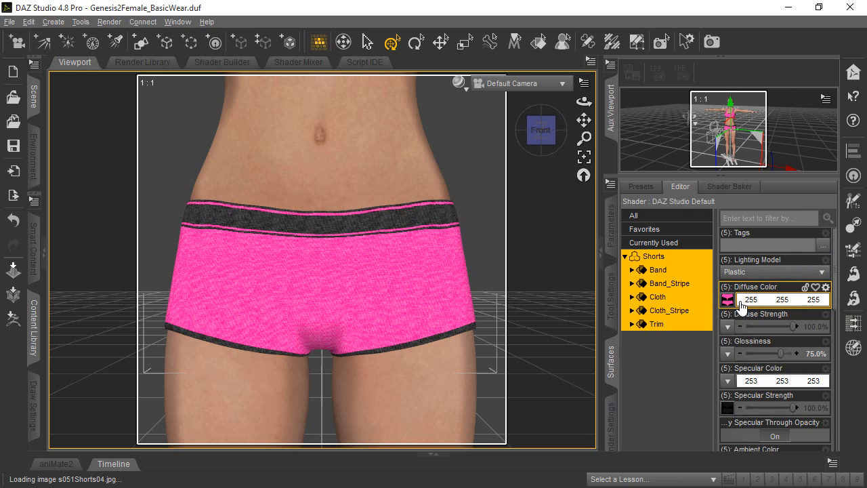
click(728, 299)
click(670, 374)
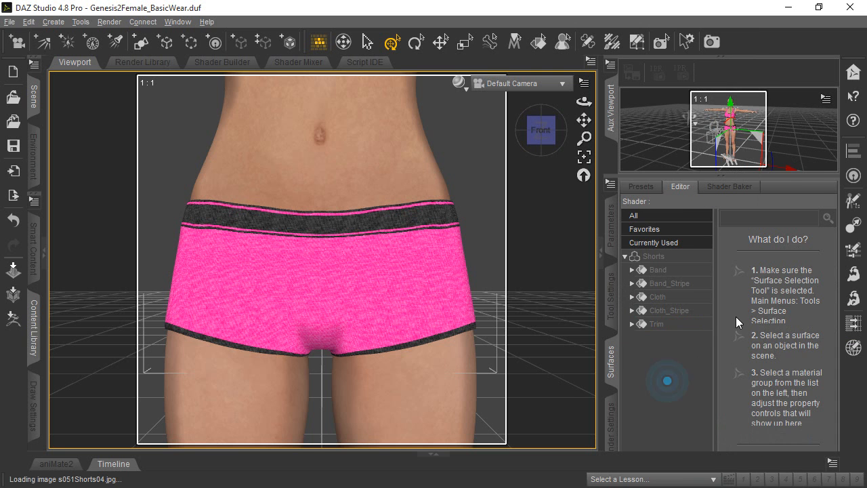
click(665, 259)
Step: Apply the image Tiling-Example-2.jpg as the Diffuse Color map of all the shorts' surfaces
mouse_move(726, 299)
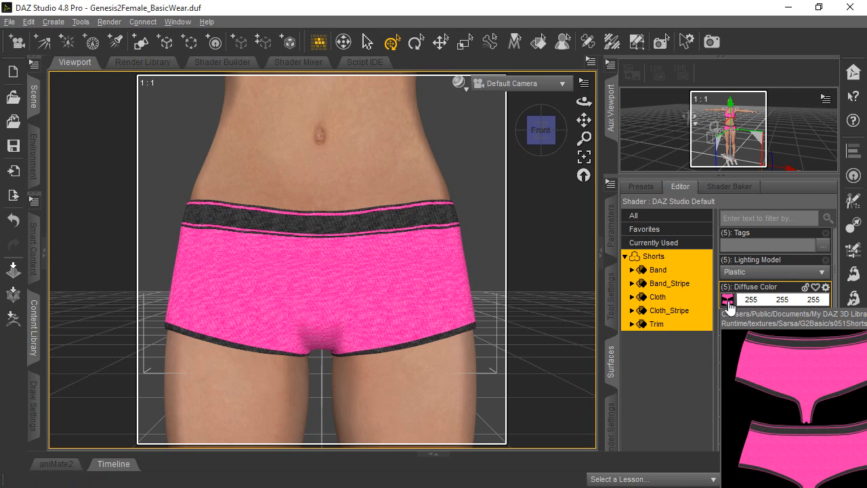
click(727, 303)
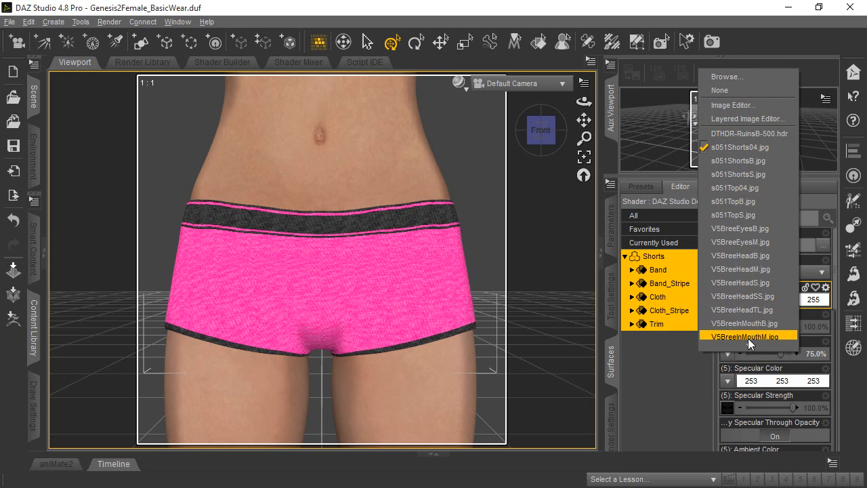
click(740, 78)
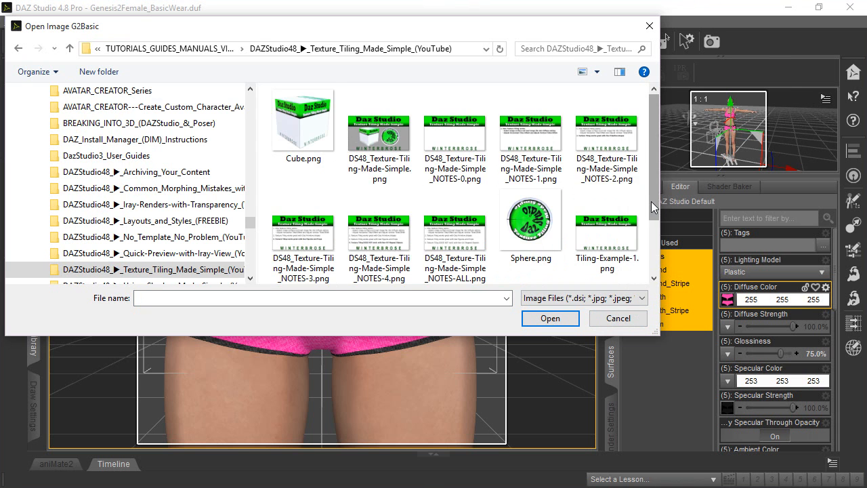
scroll(319, 245, down, 2)
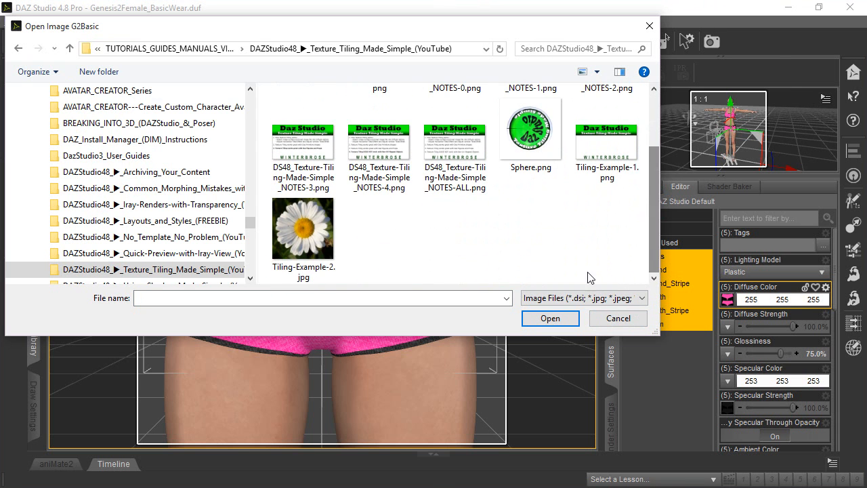
double_click(319, 245)
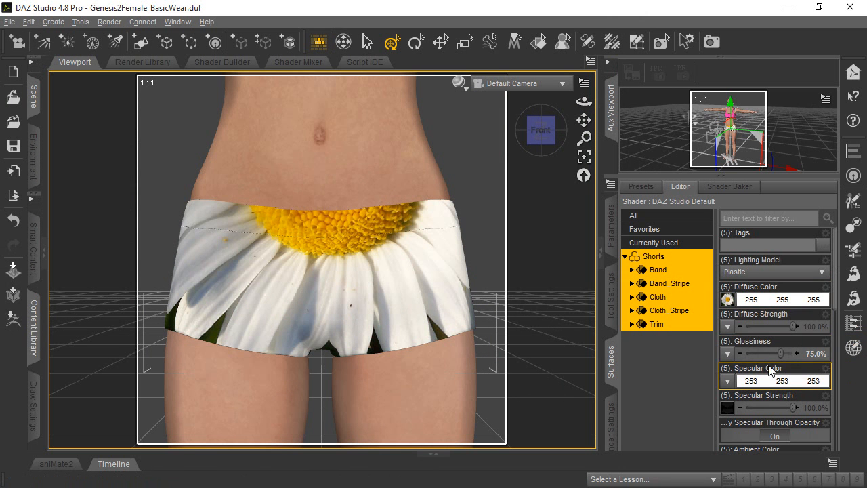
Step: Tile the flower texture on the shorts with Vertical Tiles at 10.91 and Horizontal Tiles at 7.98
scroll(770, 363, down, 1)
scroll(770, 362, down, 10)
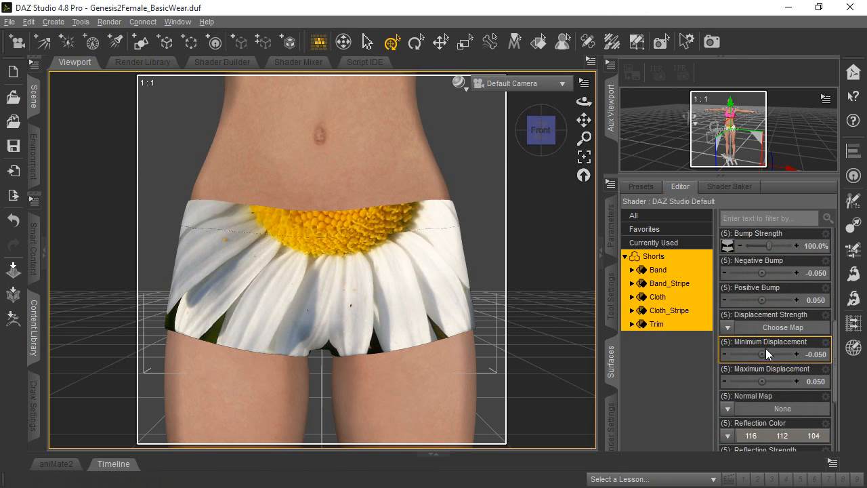
scroll(764, 349, down, 5)
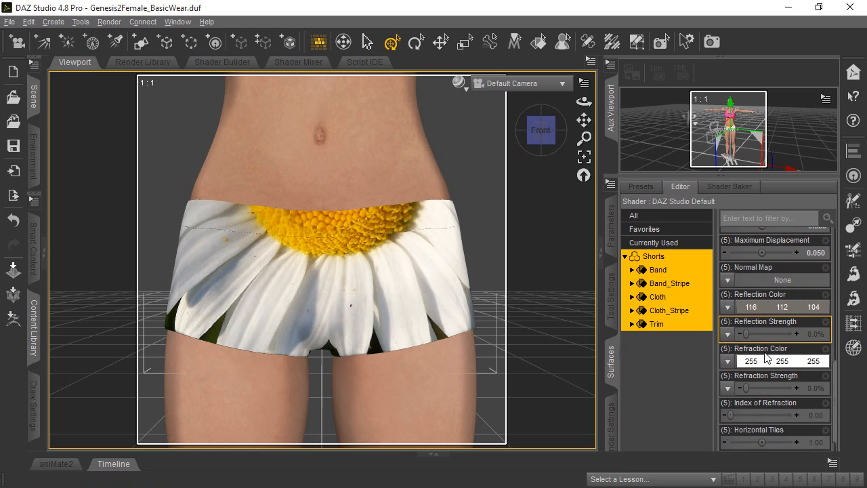
scroll(763, 350, down, 3)
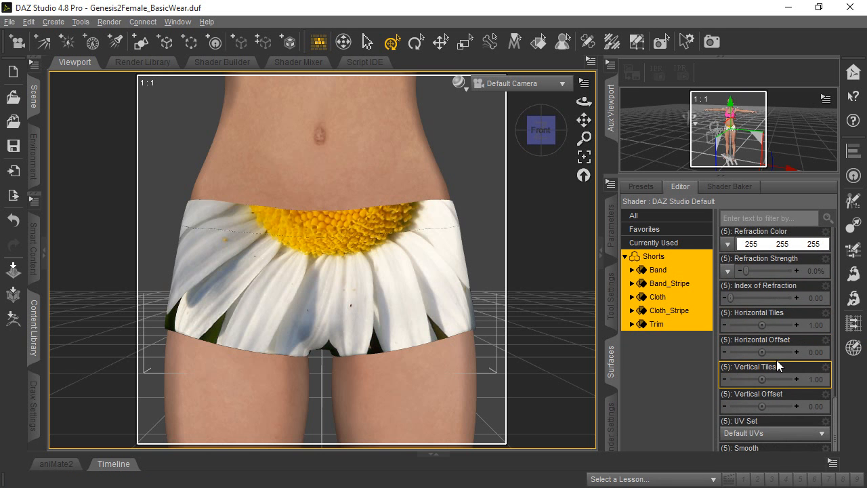
scroll(783, 308, up, 1)
scroll(783, 313, down, 1)
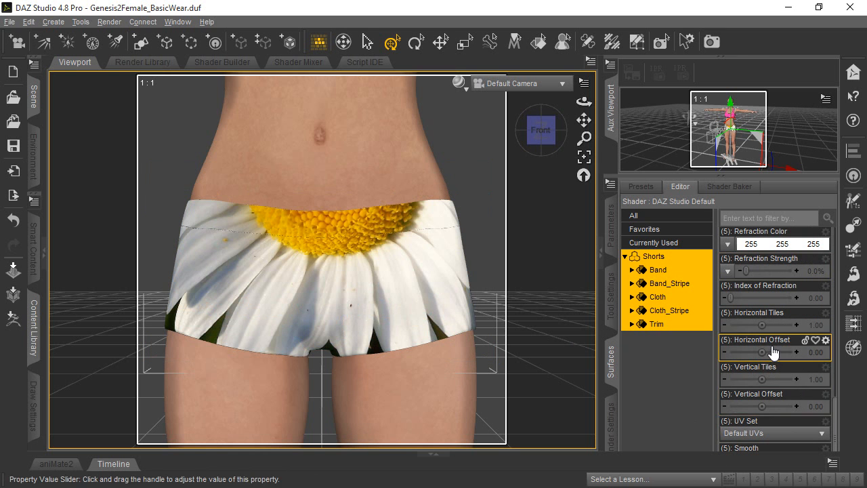
drag(763, 380, 784, 380)
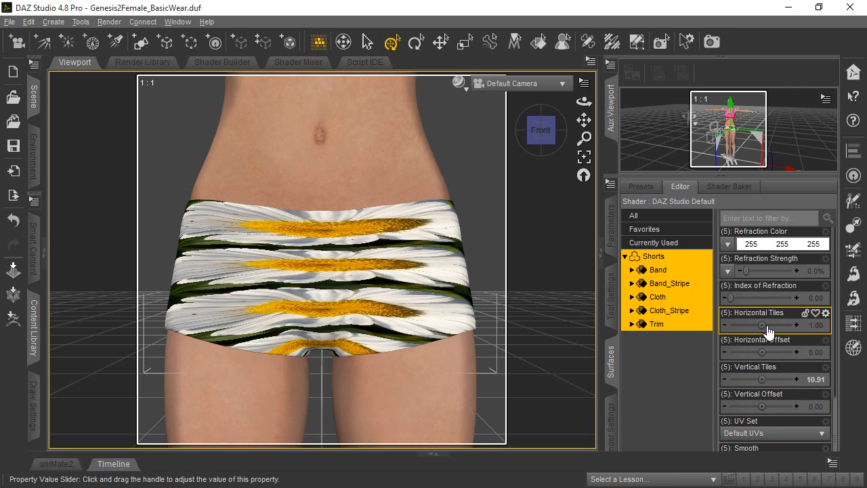
drag(762, 324, 784, 325)
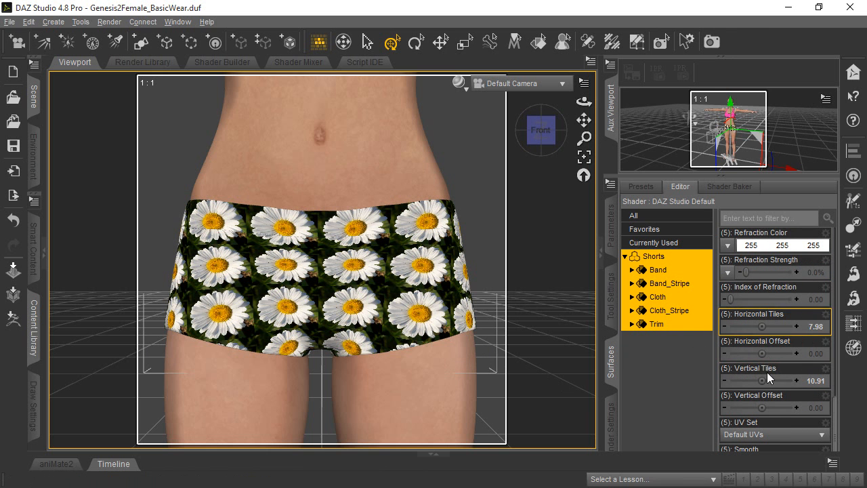
Step: Shift the flower pattern on the shorts with a Horizontal Offset of 0.47 and a Vertical Offset of -0.12
mouse_move(762, 353)
mouse_down()
mouse_move(752, 353)
mouse_move(777, 353)
mouse_up()
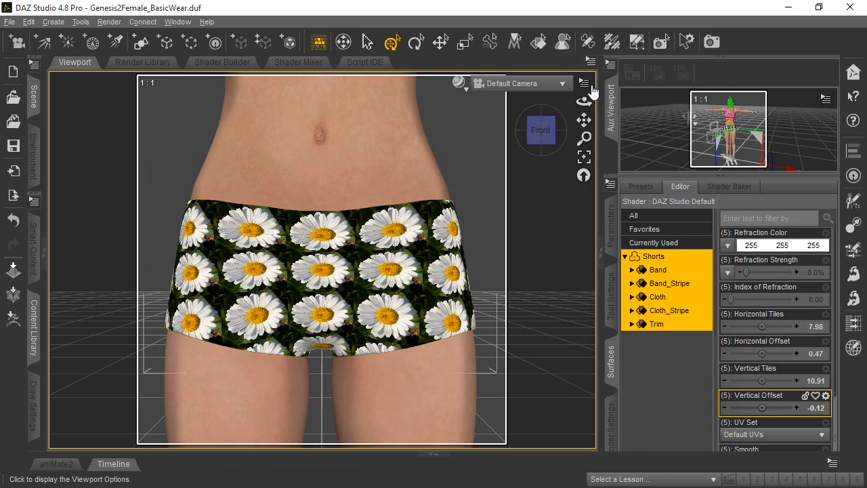
drag(584, 100, 401, 116)
drag(576, 141, 519, 135)
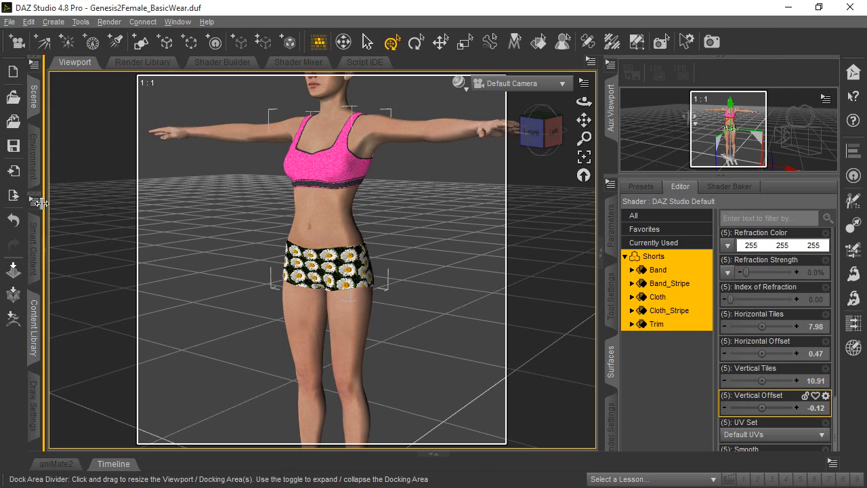
Step: Select the Genesis 2 Female figure in the scene and make all of its body surfaces the ones being edited
click(42, 250)
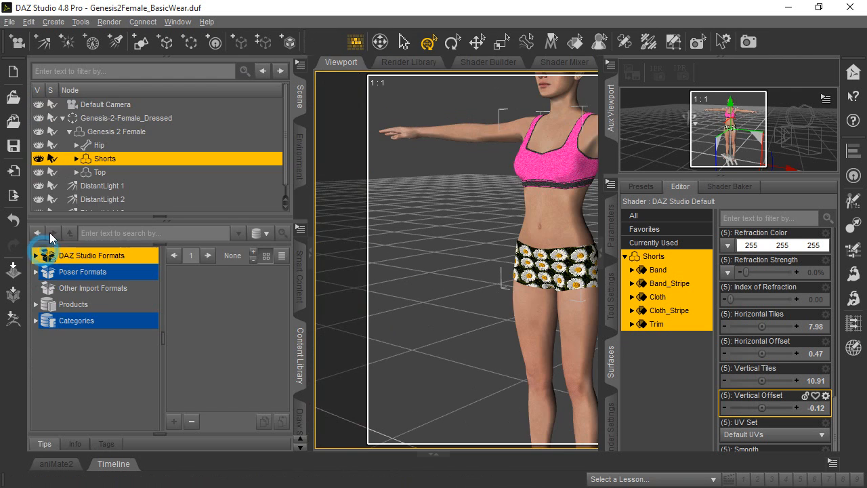
click(124, 133)
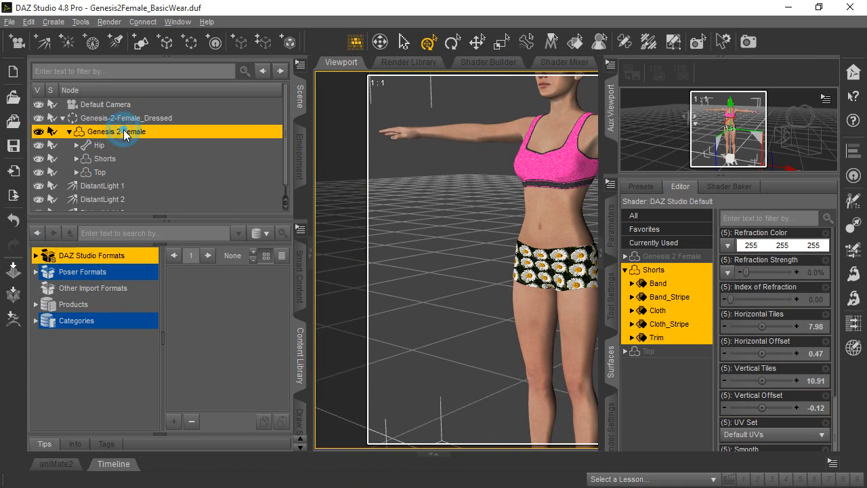
click(665, 258)
click(312, 254)
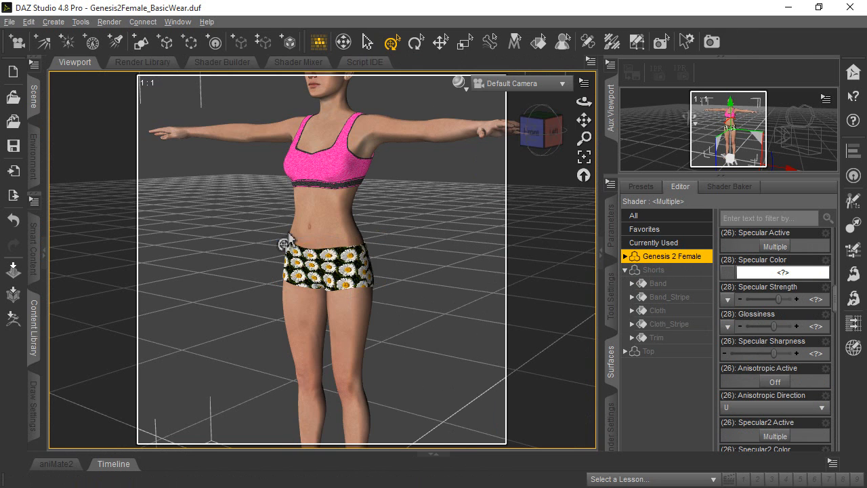
Step: Apply Tiling-Example-2.jpg as the Diffuse Color map of the Genesis 2 Female's surfaces and check it on the whole figure
scroll(757, 277, up, 8)
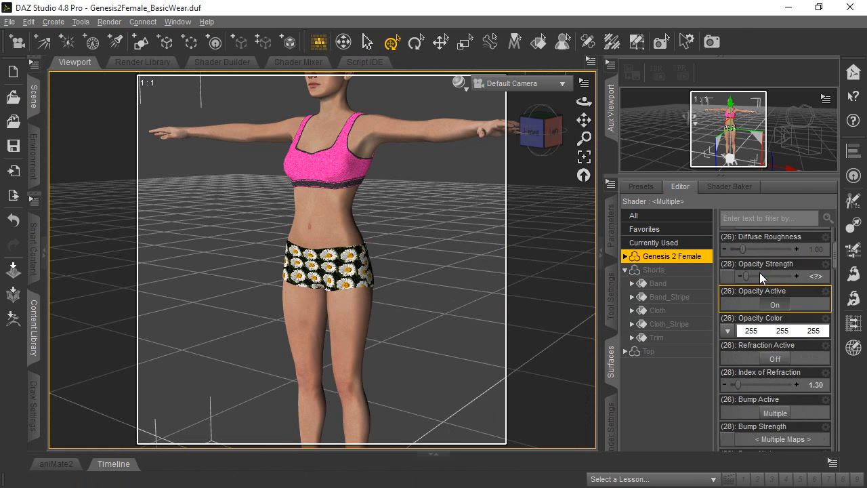
click(729, 300)
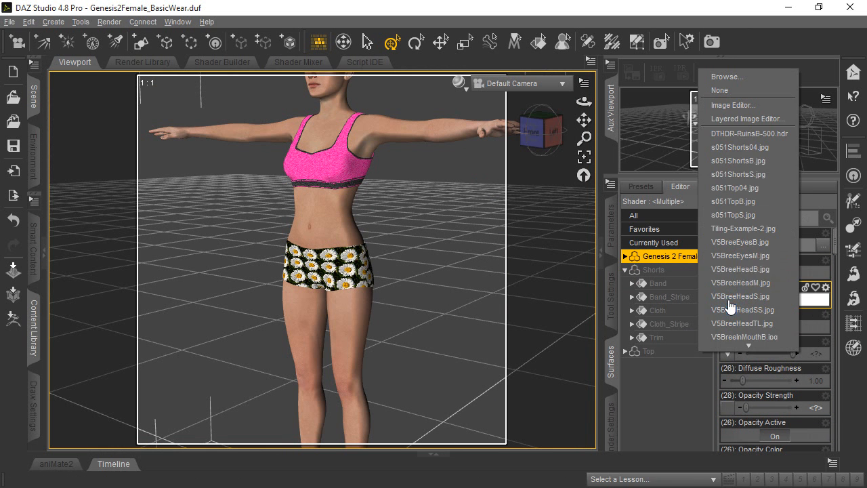
click(738, 80)
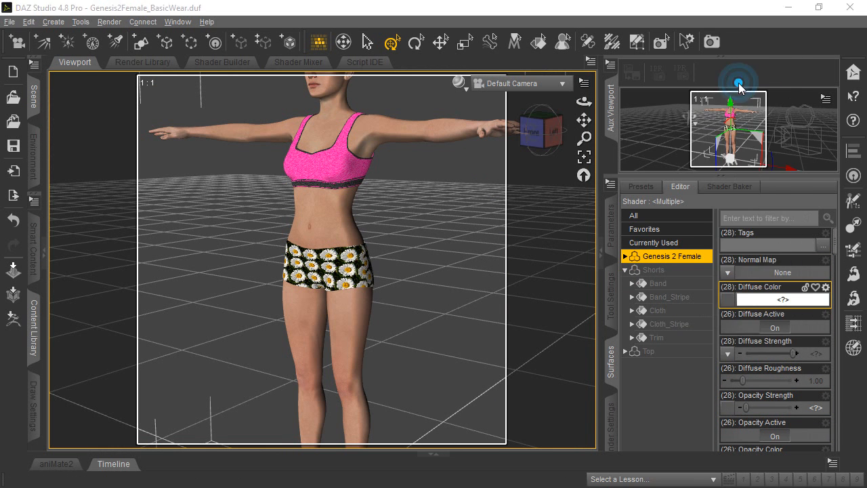
scroll(387, 246, down, 1)
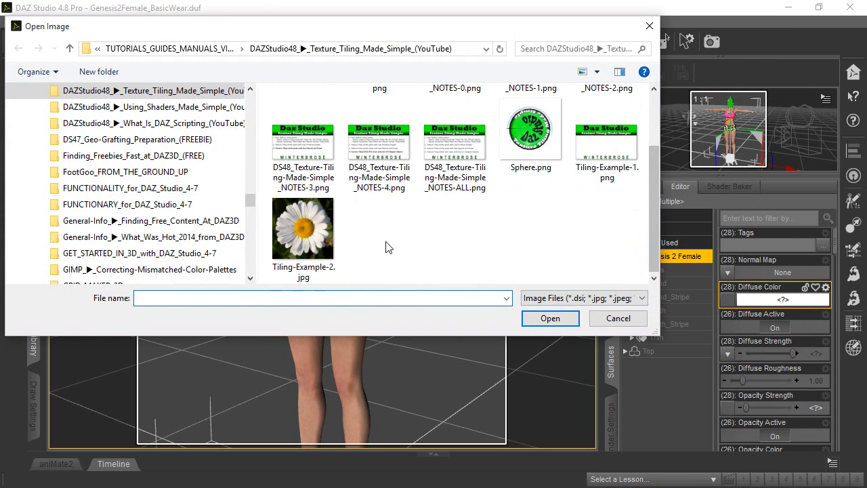
click(303, 234)
click(550, 319)
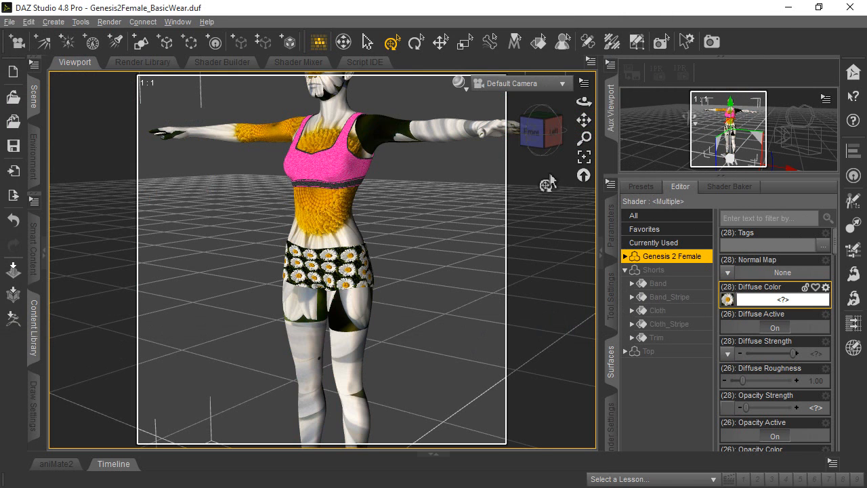
click(584, 156)
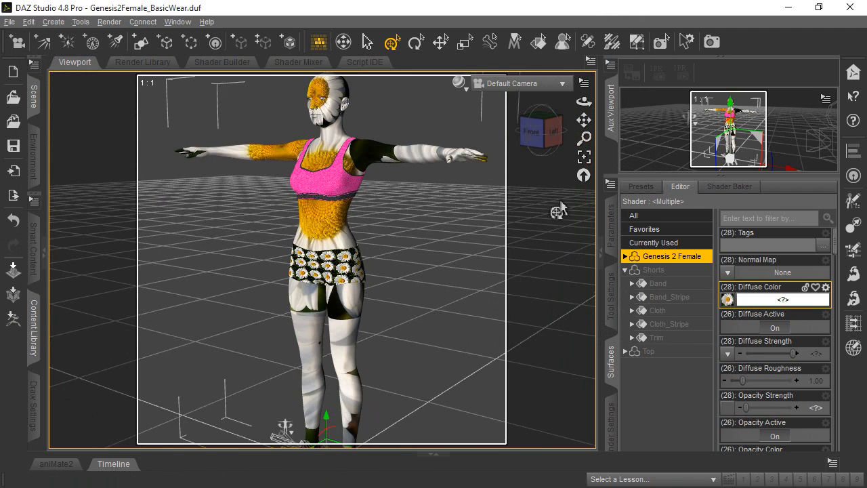
mouse_move(584, 101)
mouse_down()
mouse_move(584, 116)
mouse_move(584, 102)
mouse_up()
scroll(463, 243, down, 1)
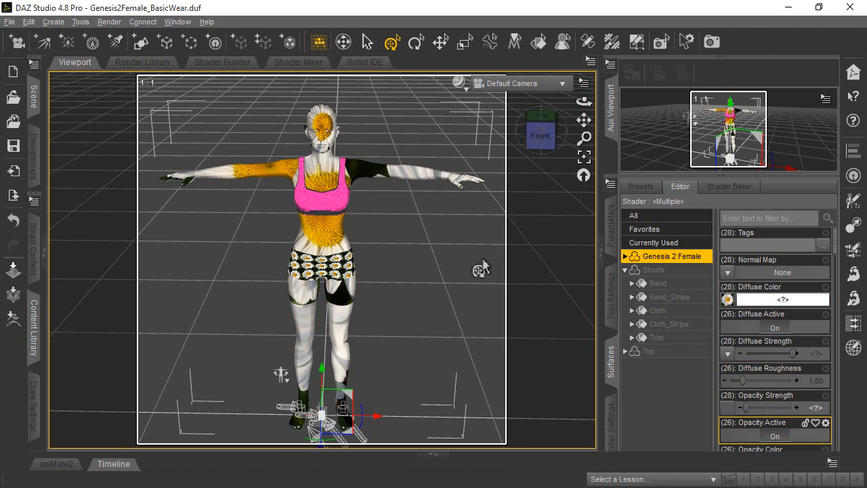
scroll(775, 403, down, 8)
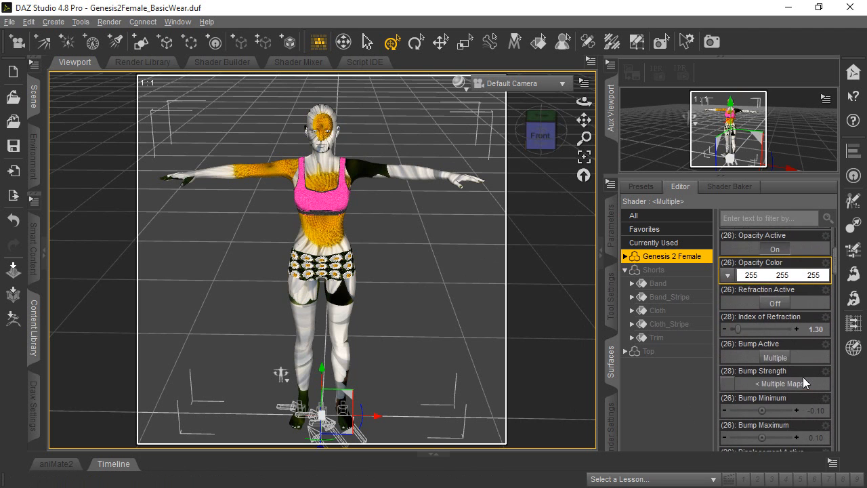
scroll(804, 383, down, 1)
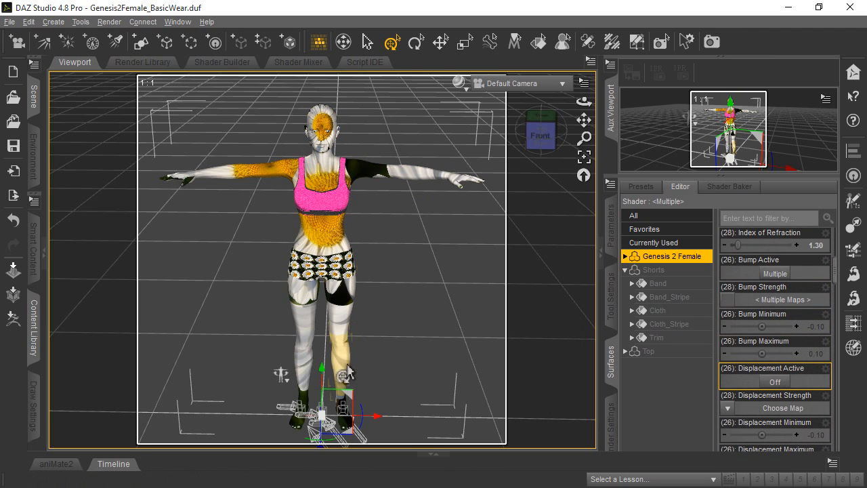
Step: Apply Tiling-Example-2.jpg as the Diffuse Color map of the Fancy-Cross surfaces
drag(584, 101, 557, 90)
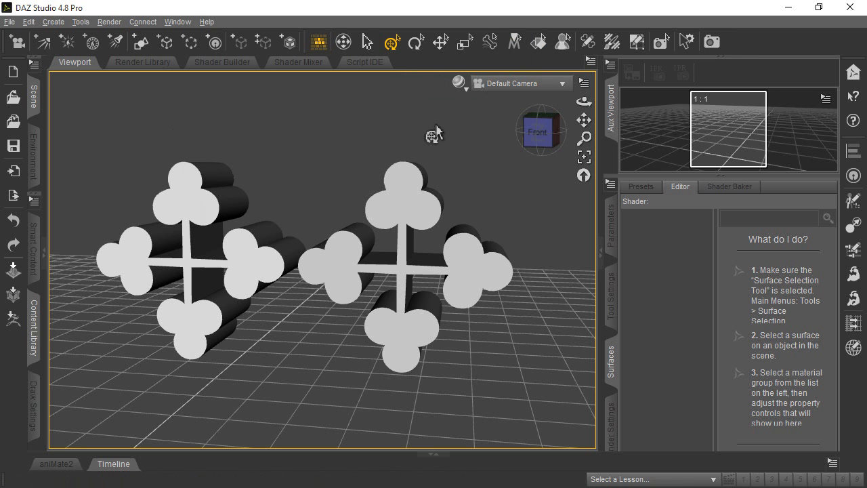
mouse_move(585, 100)
mouse_down()
mouse_move(569, 107)
mouse_move(583, 111)
mouse_up()
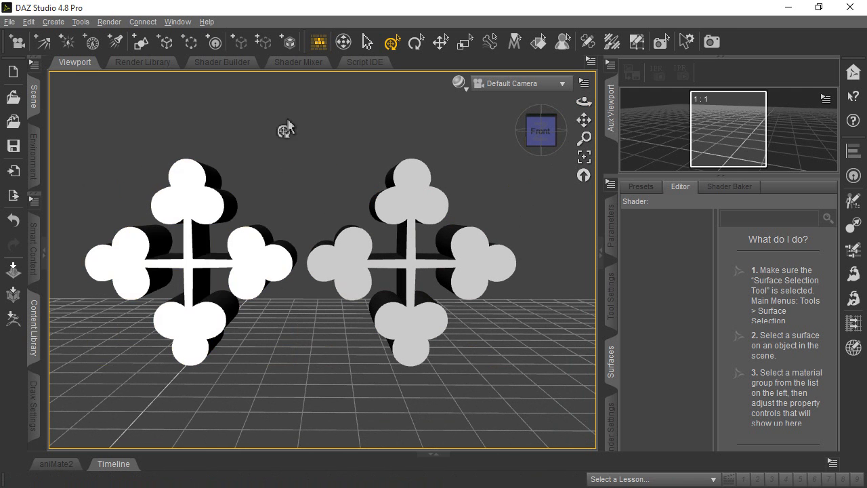
click(195, 212)
click(664, 257)
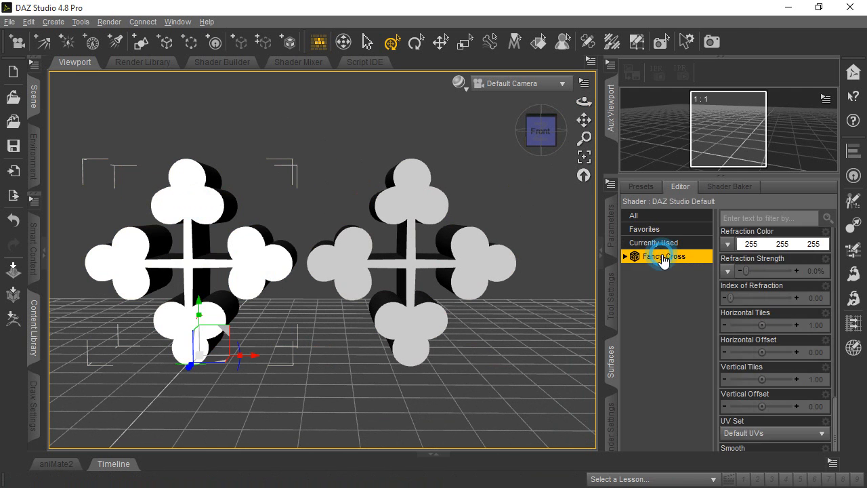
scroll(752, 277, up, 10)
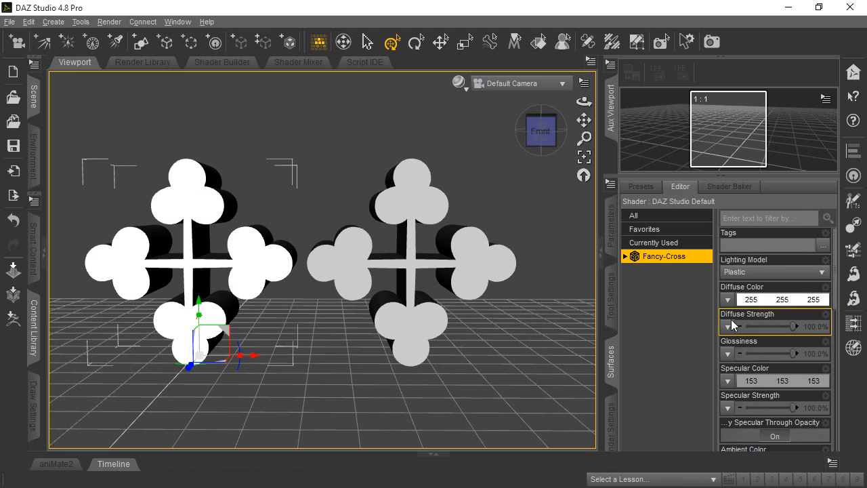
click(728, 300)
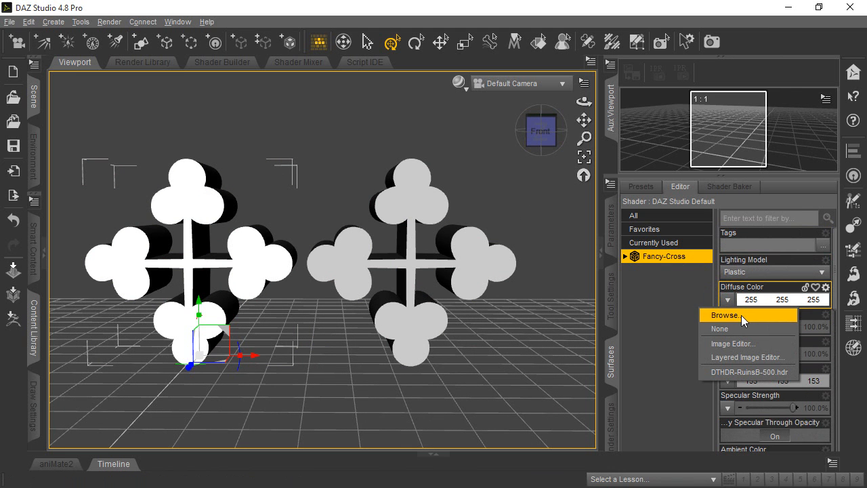
click(746, 317)
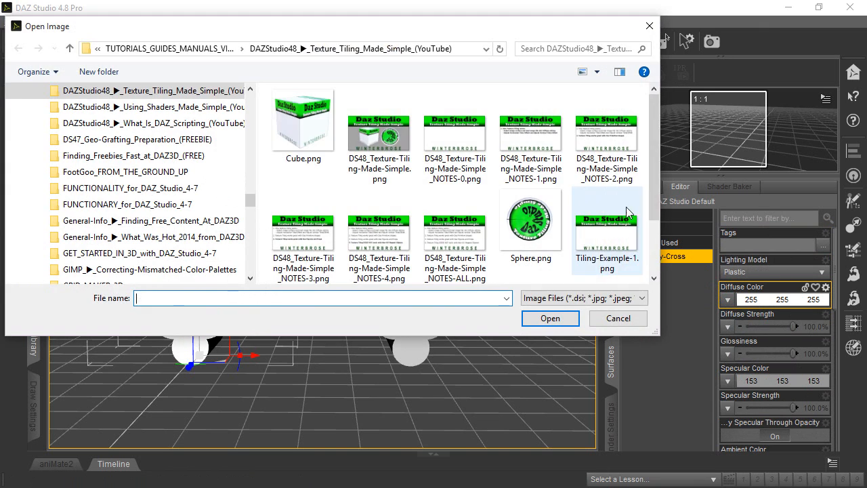
scroll(324, 240, down, 3)
double_click(314, 239)
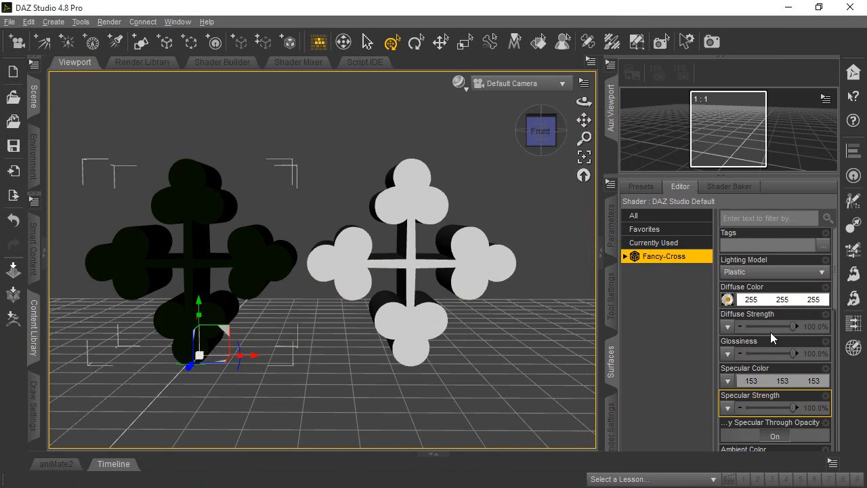
Step: Adjust the Fancy-Cross tiling to Horizontal Tiles 12.26 and Vertical Tiles 2.19, with Horizontal Offset 0.24 and Vertical Offset 2.20
scroll(763, 333, down, 10)
scroll(779, 339, down, 2)
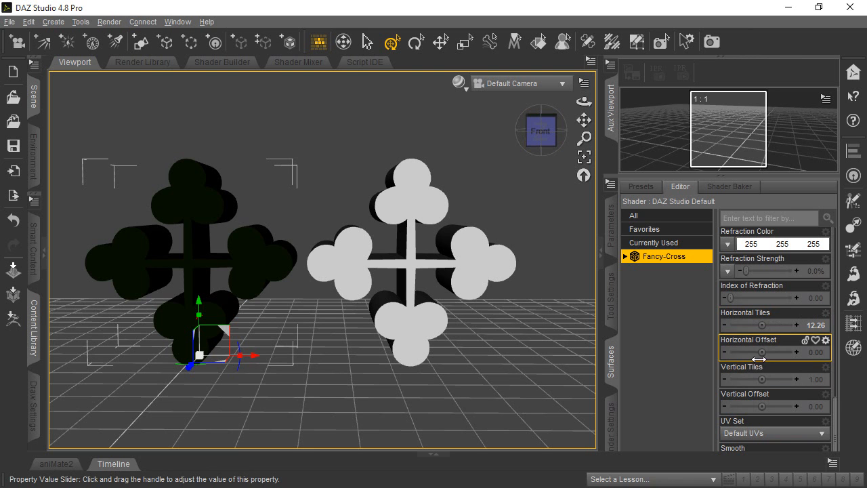
drag(771, 383, 781, 406)
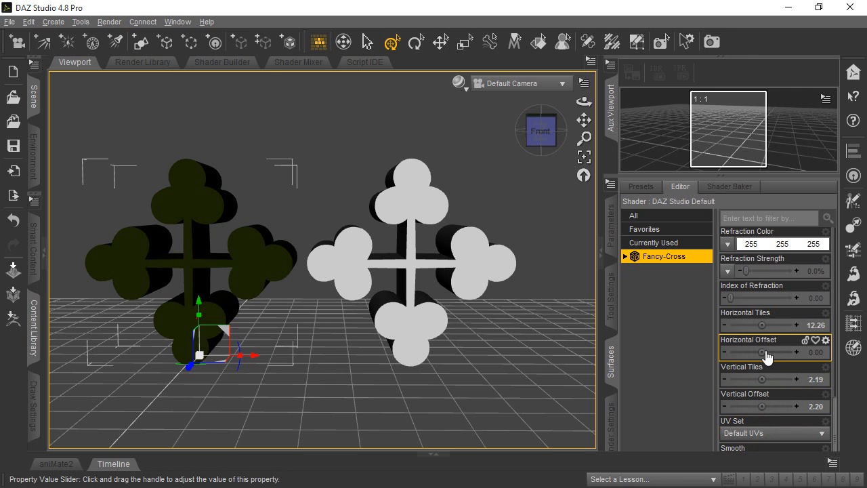
mouse_move(776, 351)
mouse_down()
mouse_move(751, 351)
mouse_move(774, 352)
mouse_up()
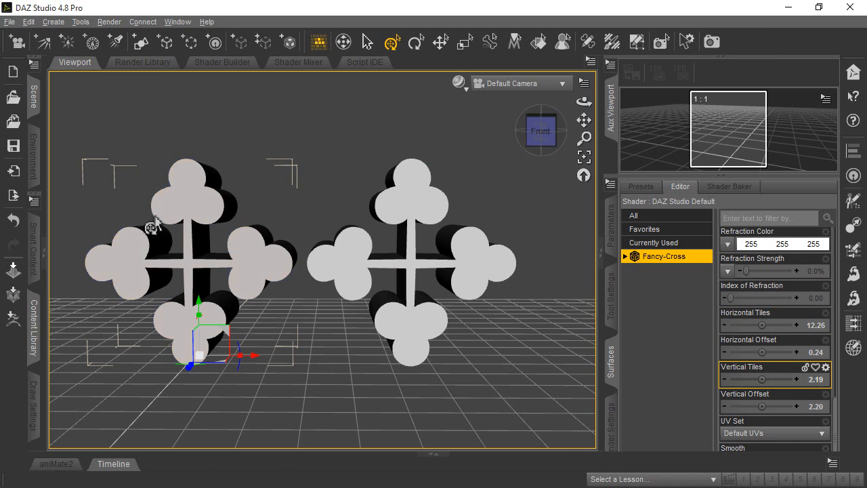
Step: Apply Tiling-Example-2.jpg as the Diffuse Color map of the Fancy-Cross_UV surfaces
click(402, 218)
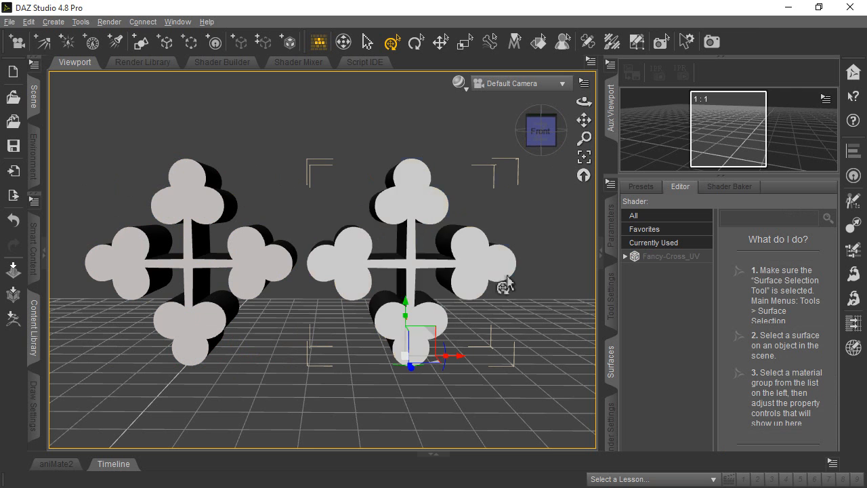
click(676, 256)
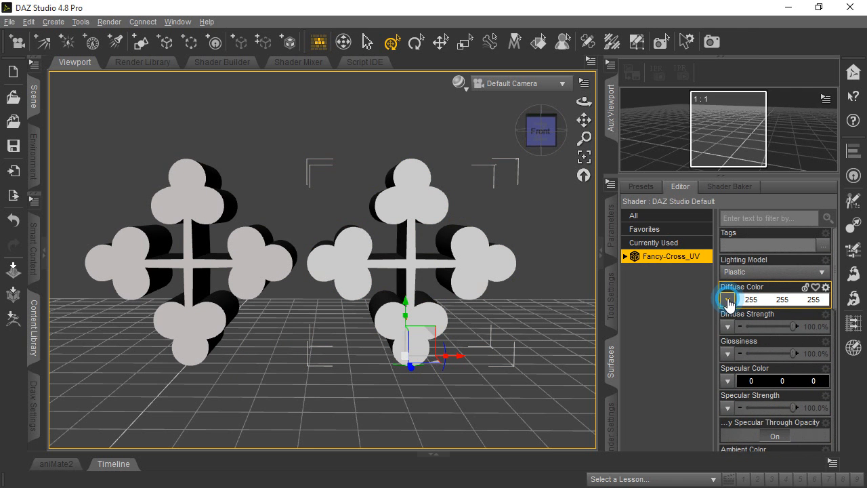
click(728, 299)
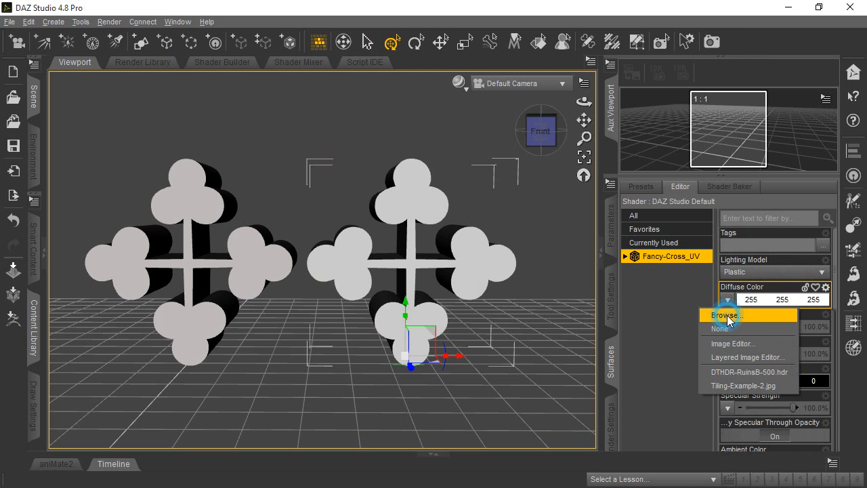
click(743, 385)
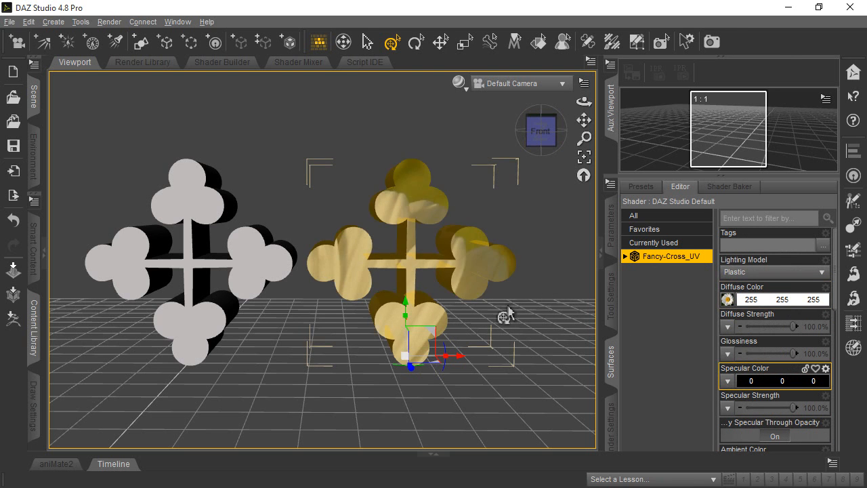
Step: Set both the Horizontal Tiles and the Vertical Tiles of Fancy-Cross_UV to 13
scroll(769, 398, down, 12)
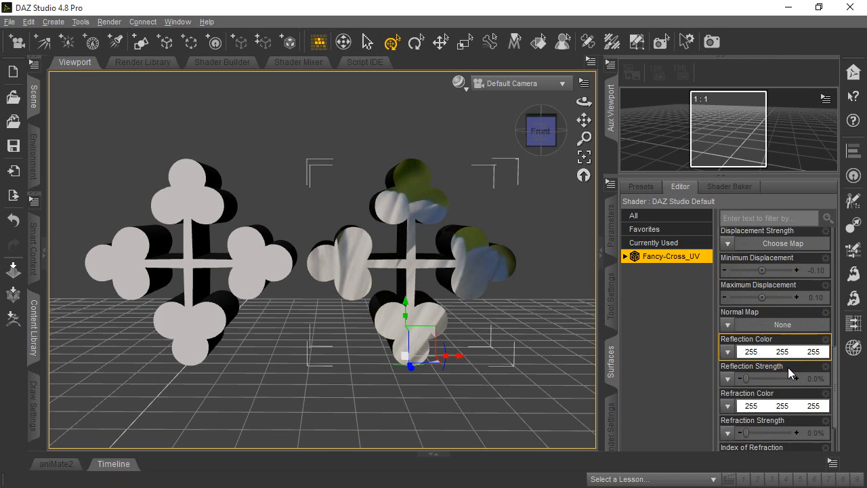
scroll(788, 367, down, 3)
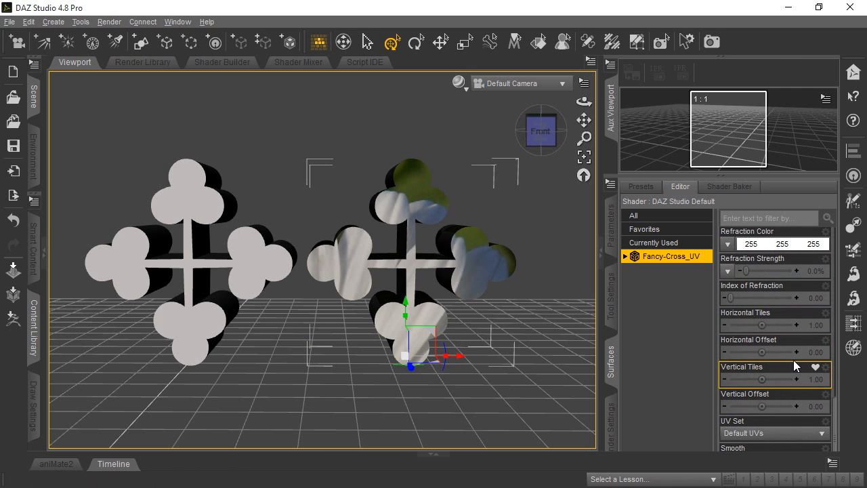
click(815, 328)
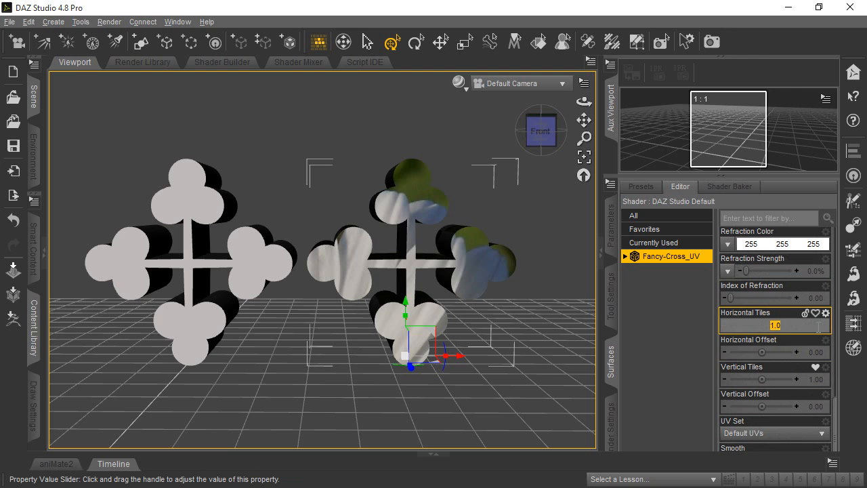
key(Return)
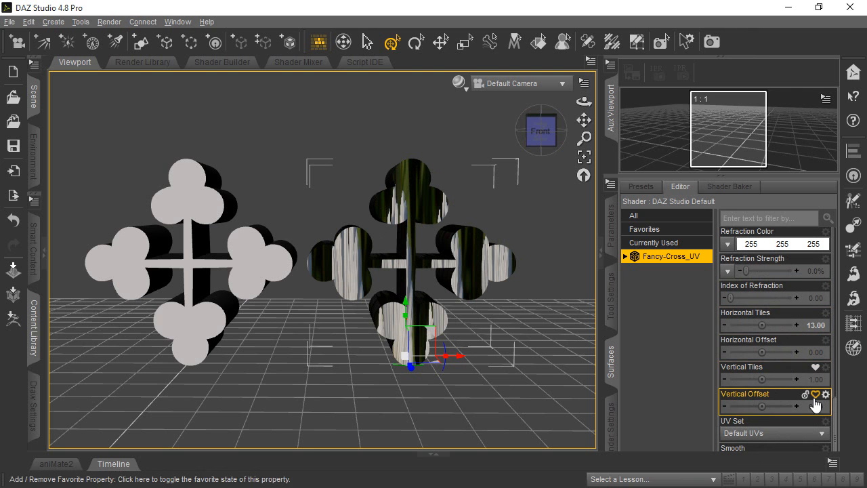
click(817, 379)
text(13)
key(Return)
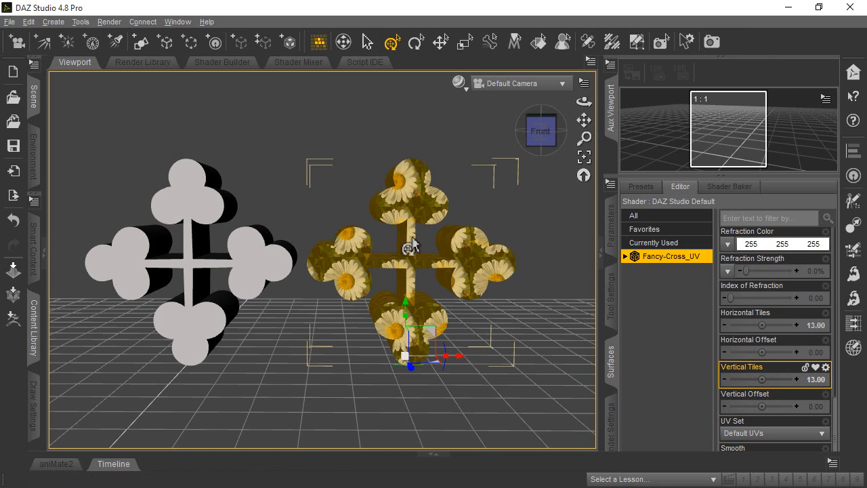
Step: Make the Fancy-Cross surfaces the ones being edited and set their Horizontal Tiles to 13
click(176, 202)
click(652, 256)
scroll(757, 266, up, 5)
scroll(759, 272, up, 5)
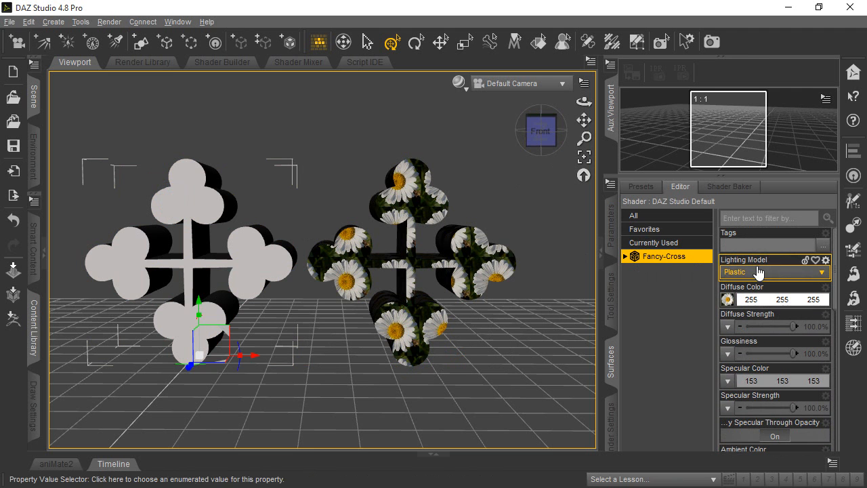
mouse_move(732, 306)
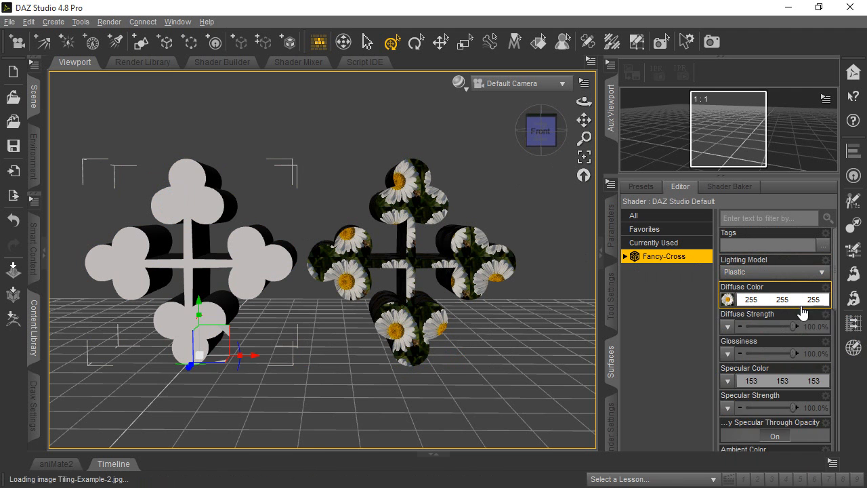
scroll(803, 315, down, 10)
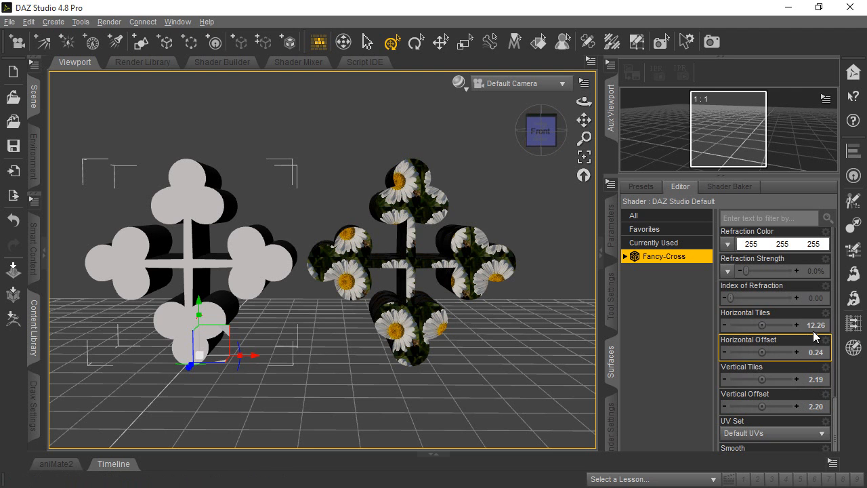
click(812, 327)
text(13)
key(Return)
Step: Set the Vertical Tiles of the Fancy-Cross surfaces to 13
click(807, 380)
text(1)
key(Return)
click(813, 379)
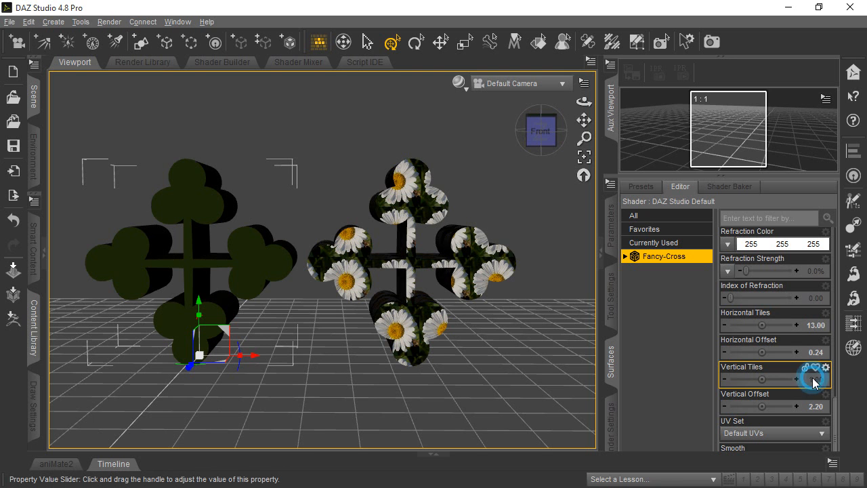
click(814, 380)
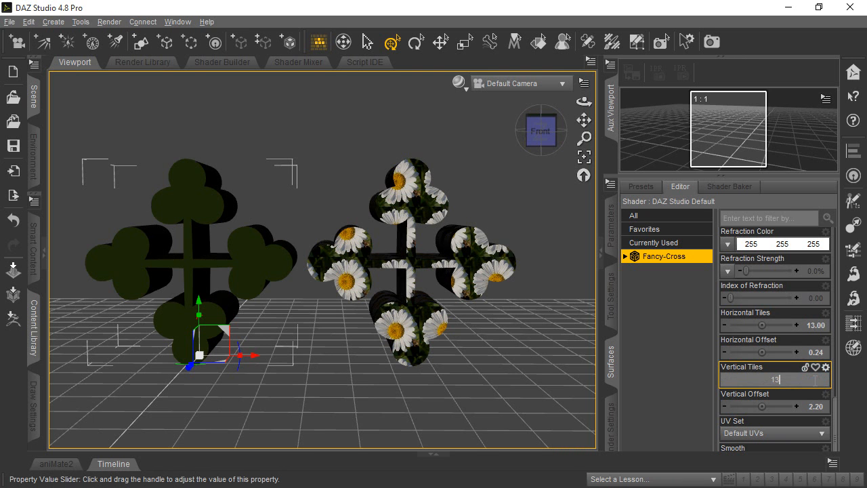
text(13)
key(Return)
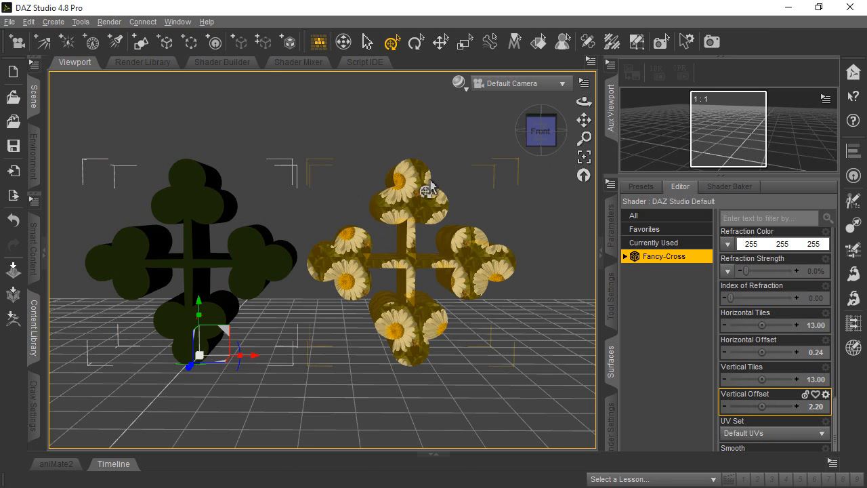
Step: Shift the flower pattern on Fancy-Cross_UV with a Horizontal Offset of 0.086 and a Vertical Offset of 0.18
click(409, 198)
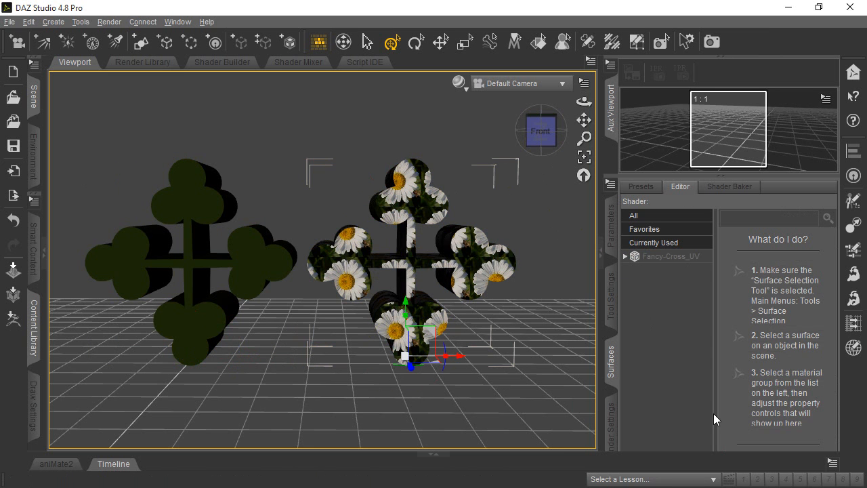
click(668, 256)
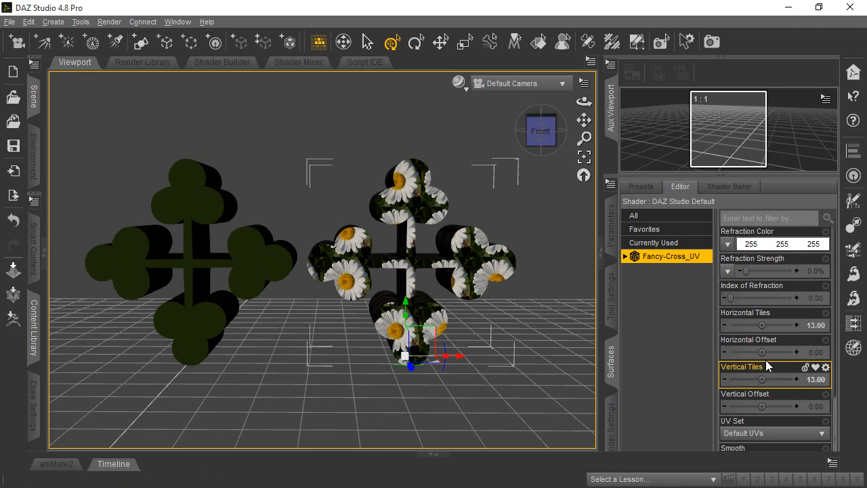
mouse_move(763, 357)
mouse_down()
mouse_move(774, 352)
mouse_move(762, 353)
mouse_up()
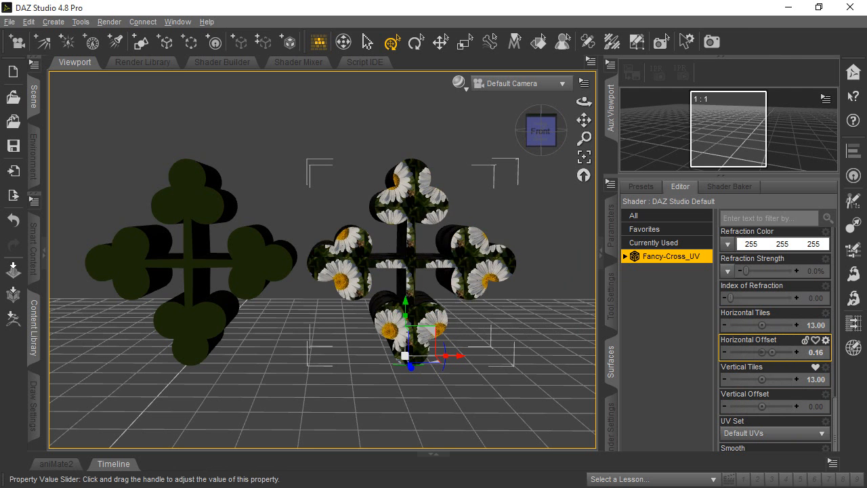
drag(763, 406, 769, 406)
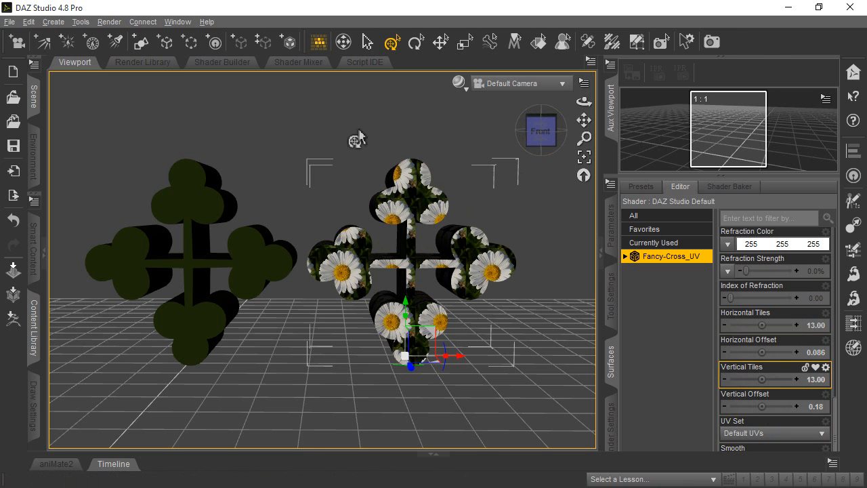
Step: Clear the selection and examine the flower texture on the Fancy-Cross_UV object up close
click(237, 108)
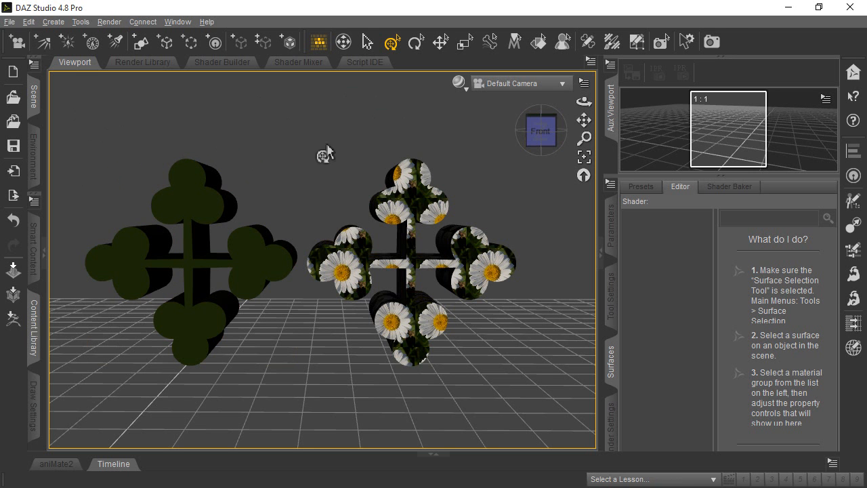
drag(584, 120, 637, 120)
scroll(502, 256, up, 5)
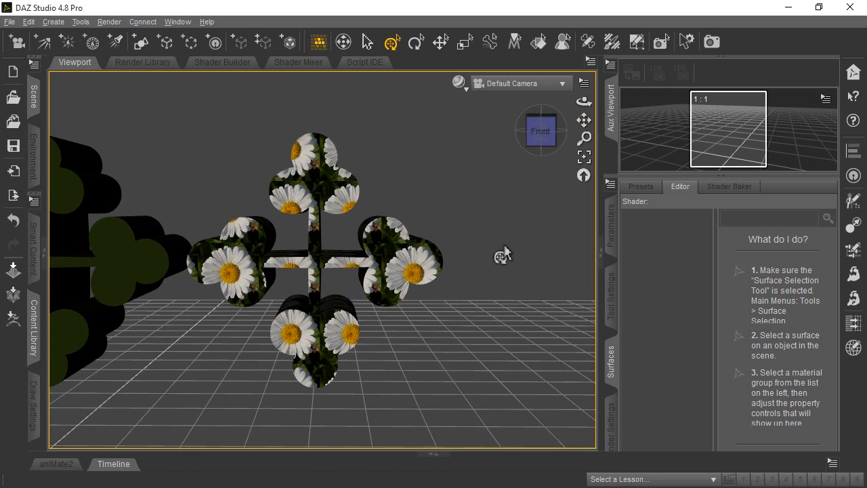
scroll(502, 256, up, 2)
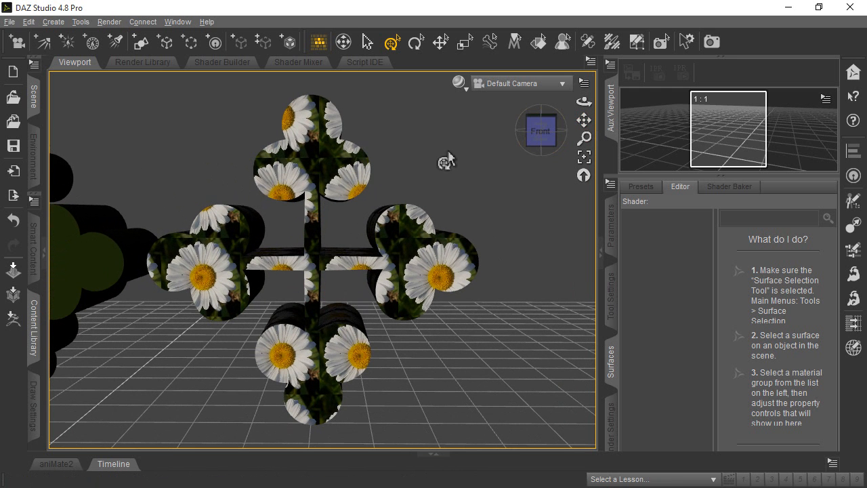